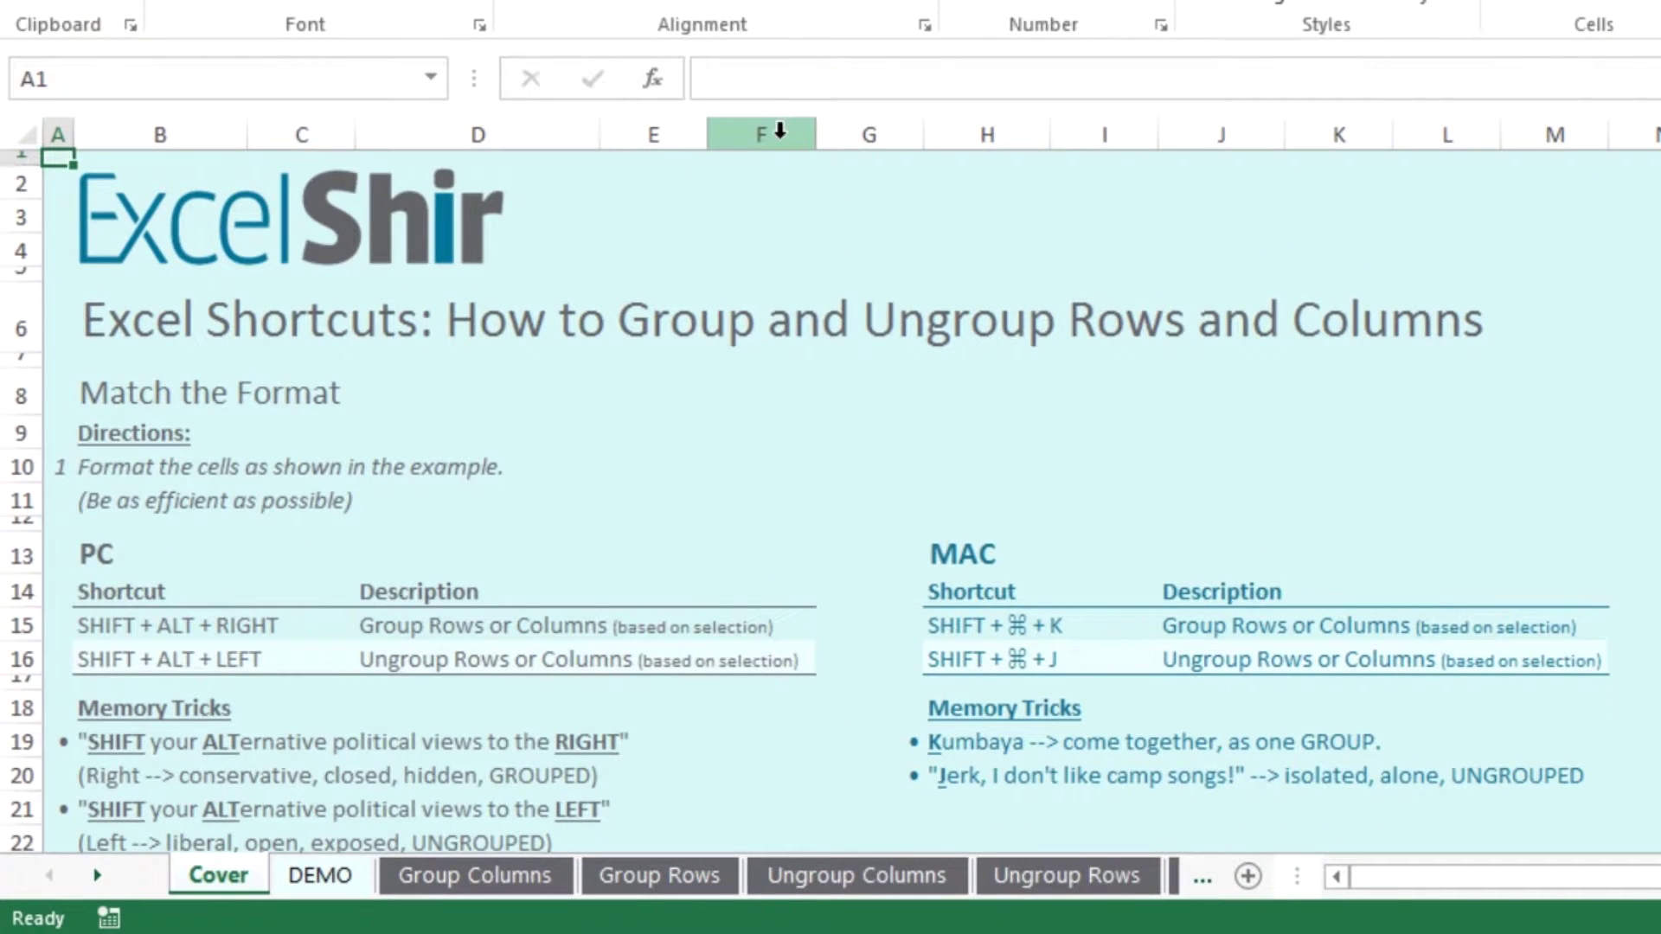
Group columns F through H on the Cover sheet.
drag(779, 131, 987, 137)
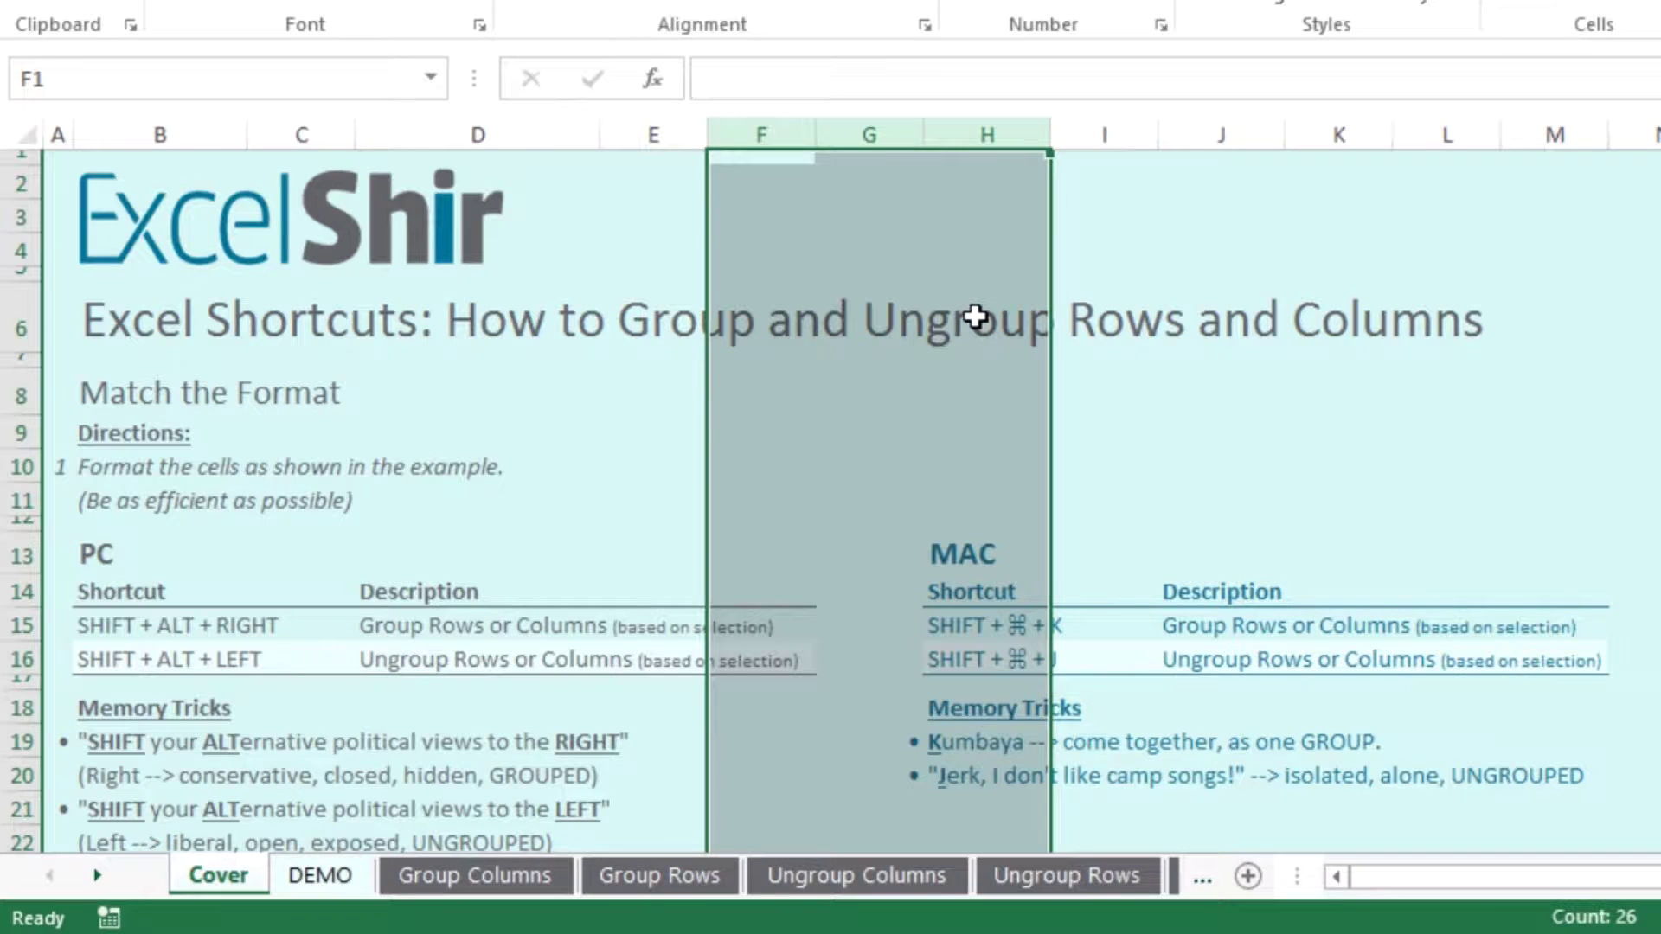
key(shift+alt+Right)
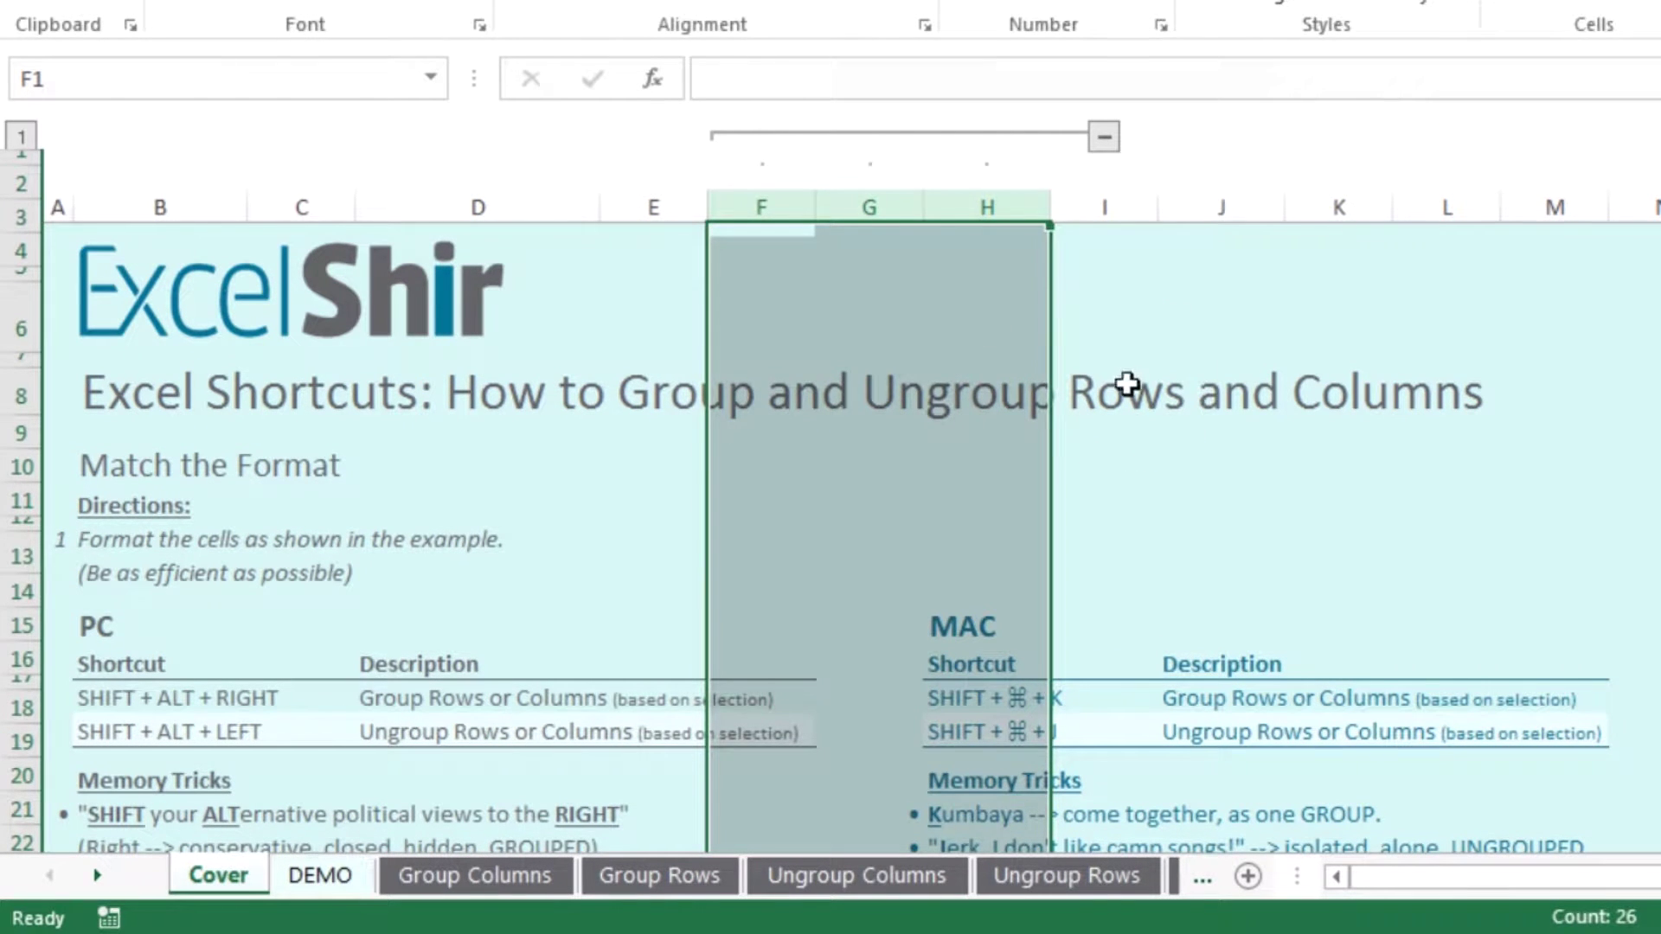
click(1127, 385)
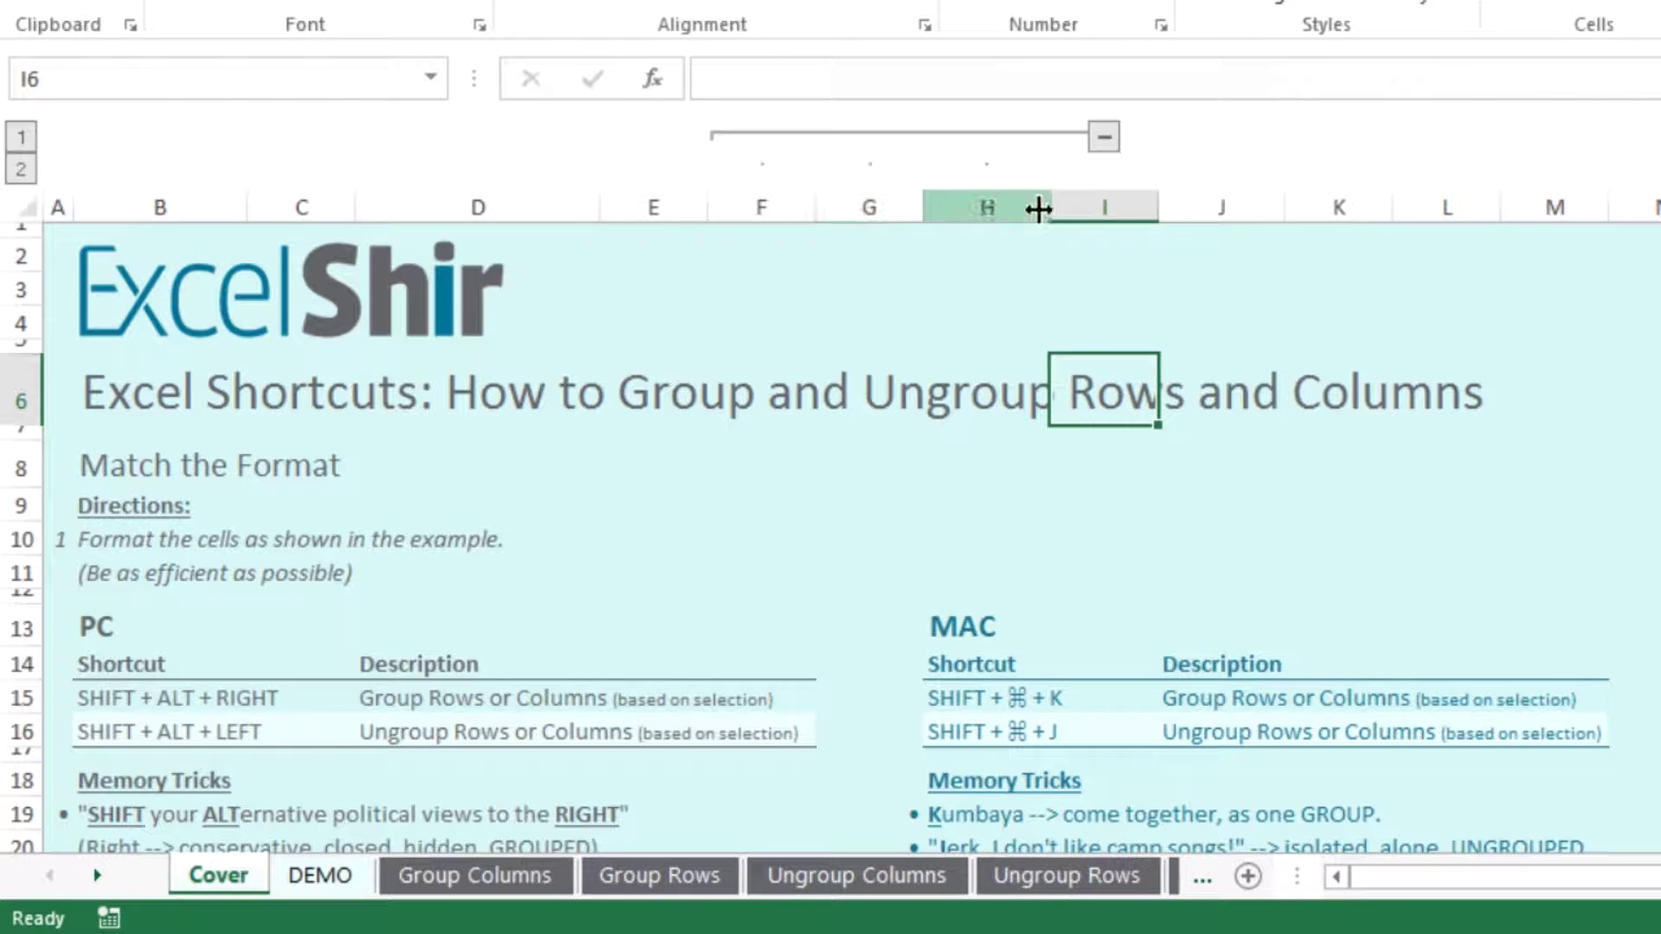
Collapse the F–H column group so it stays hidden, with J4 active.
click(1103, 143)
click(762, 138)
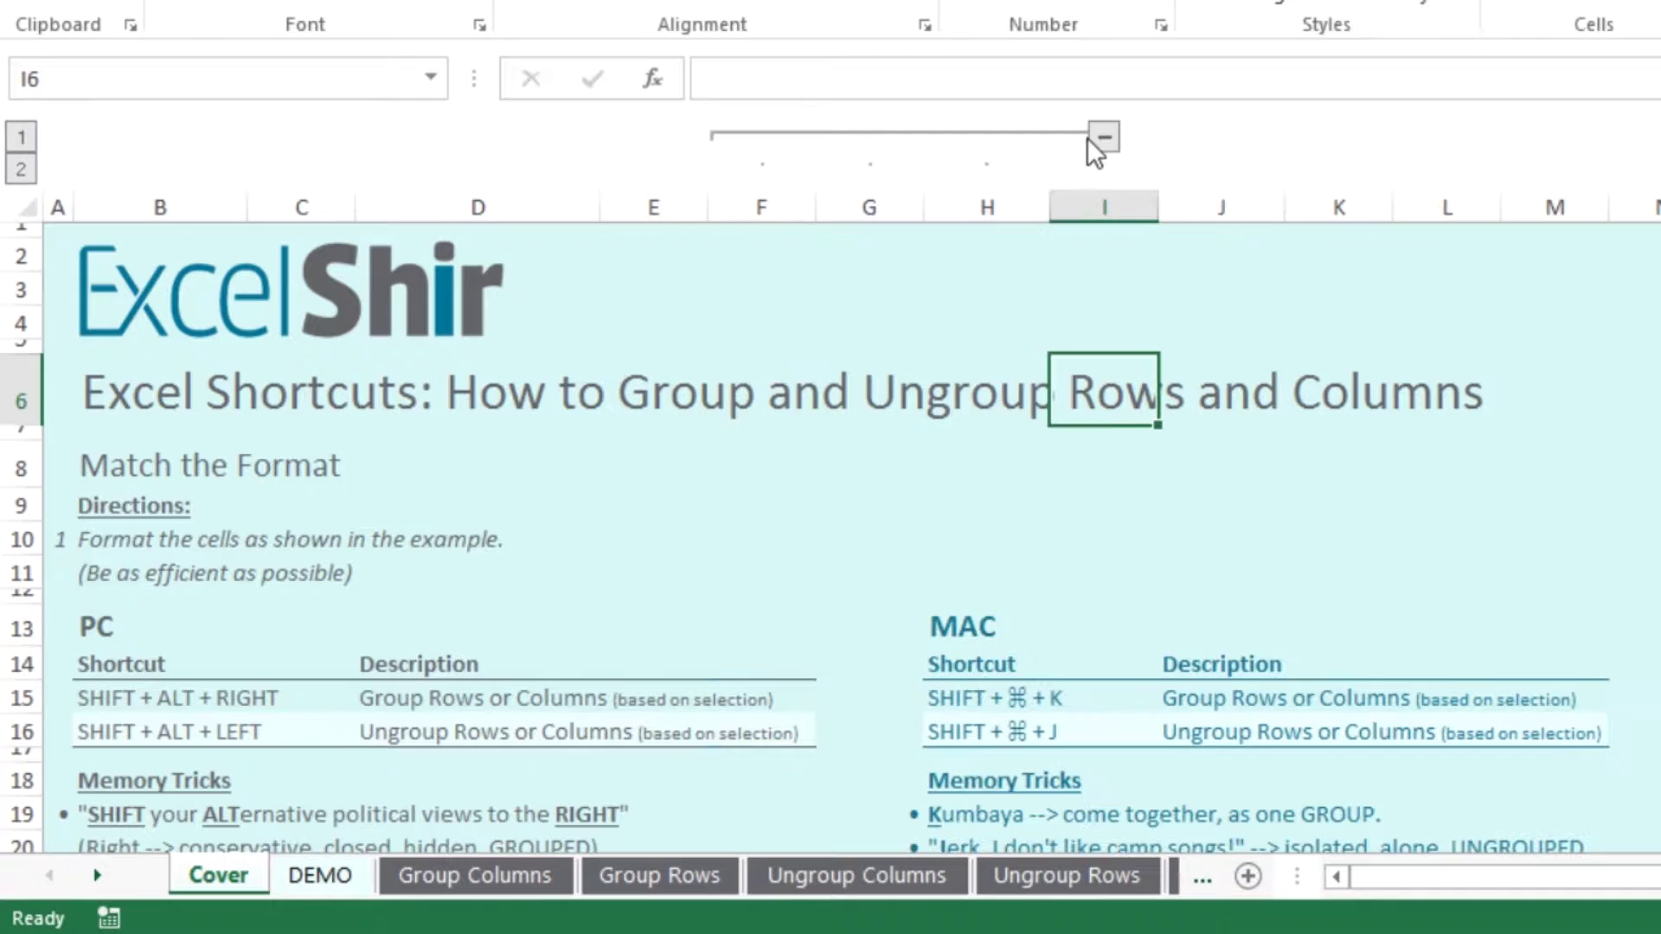
click(1092, 141)
click(932, 318)
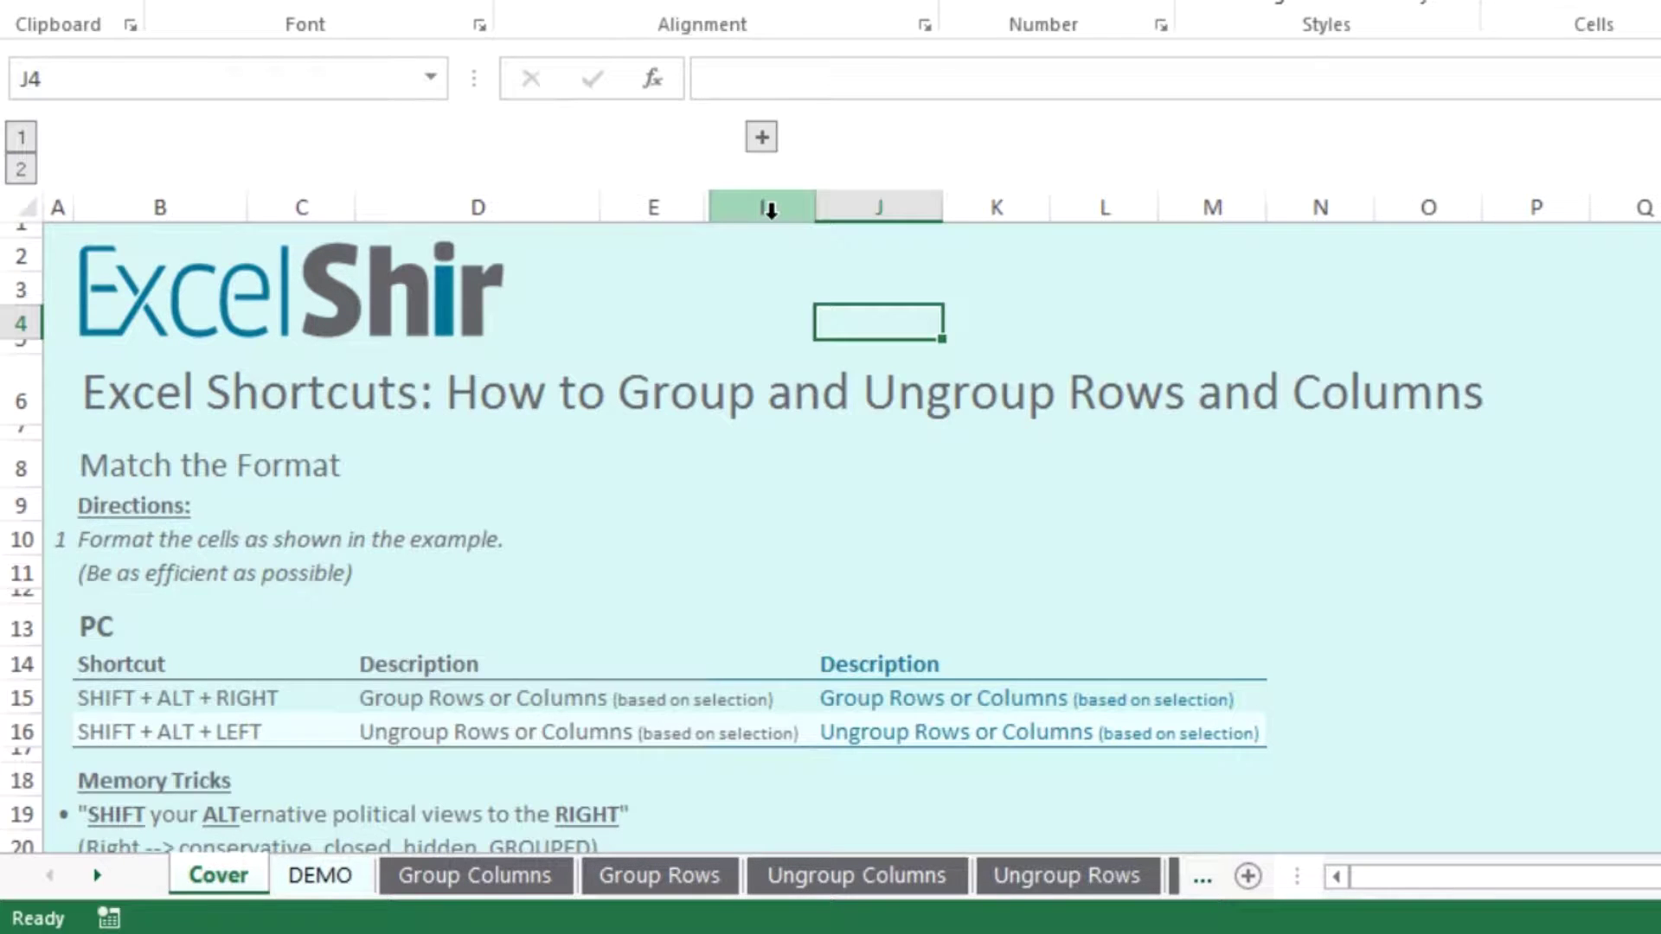
Expand the F–H group and remove its grouping so all columns show normally.
click(763, 138)
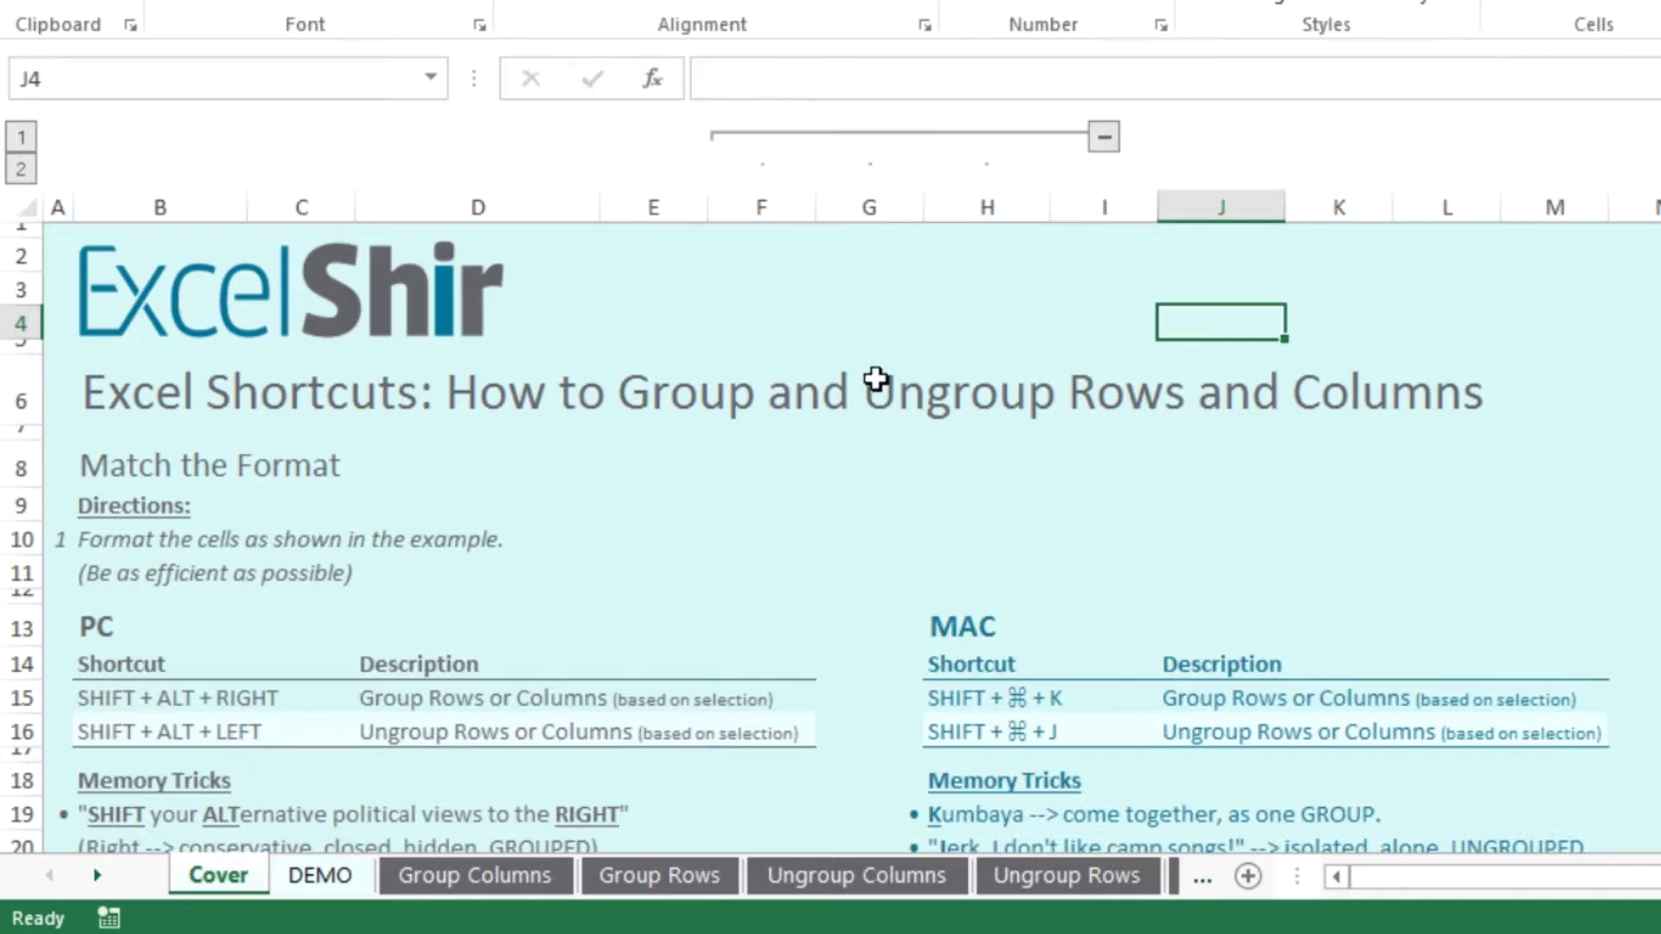
drag(778, 208, 957, 319)
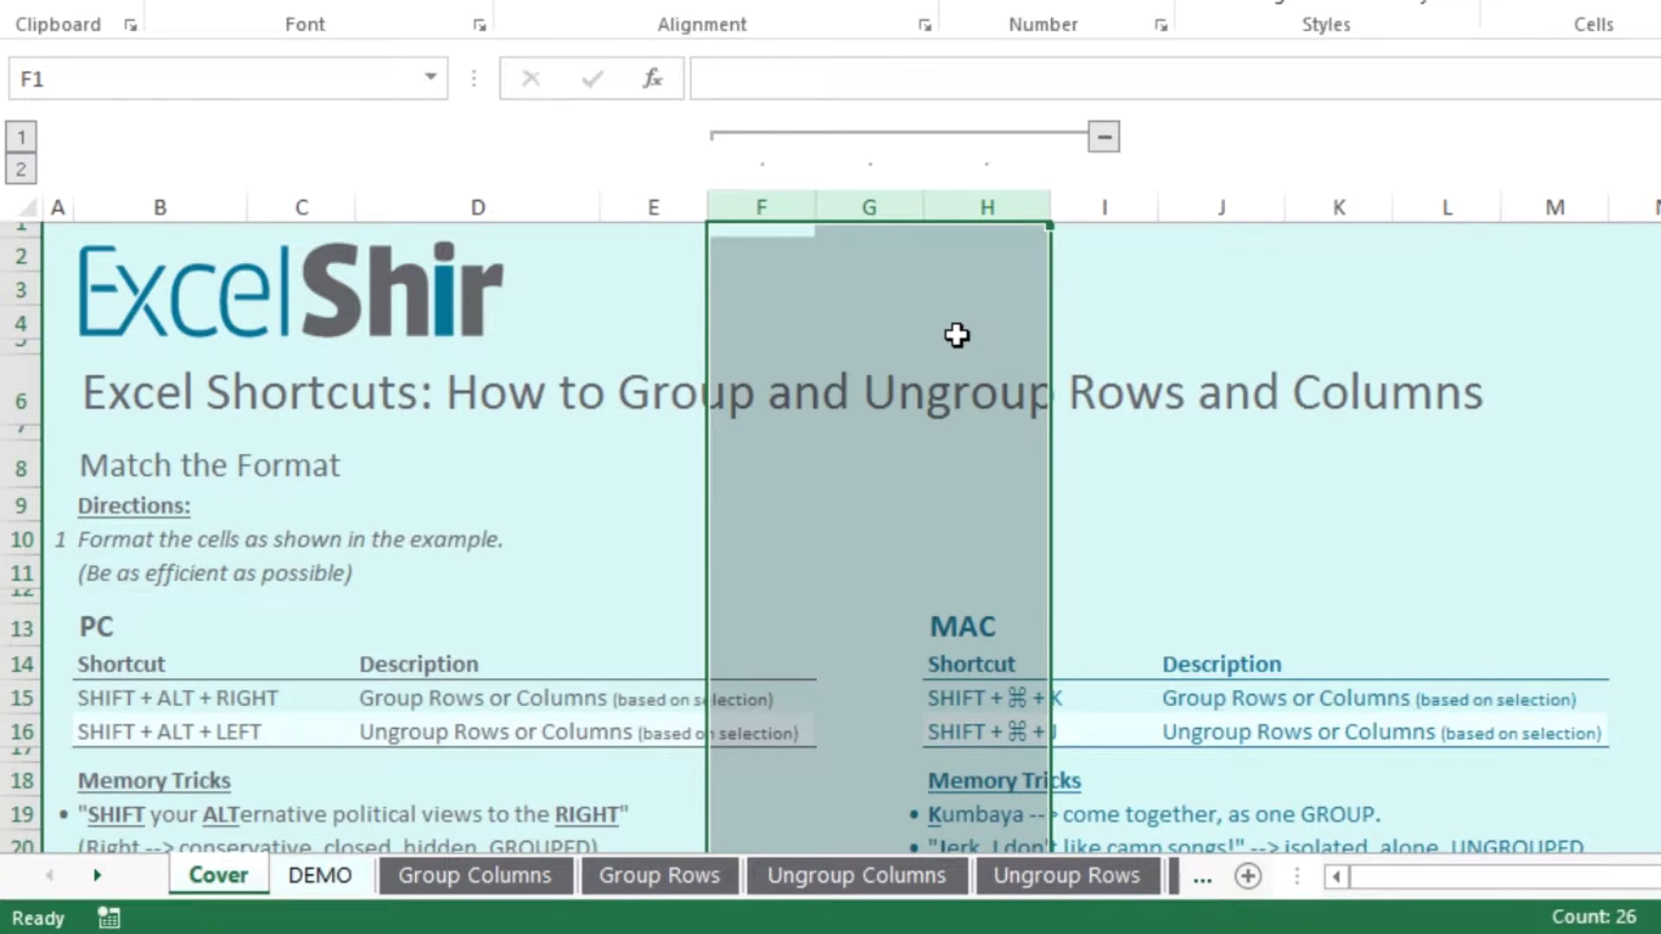
scroll(957, 334, down, 1)
key(ctrl+z)
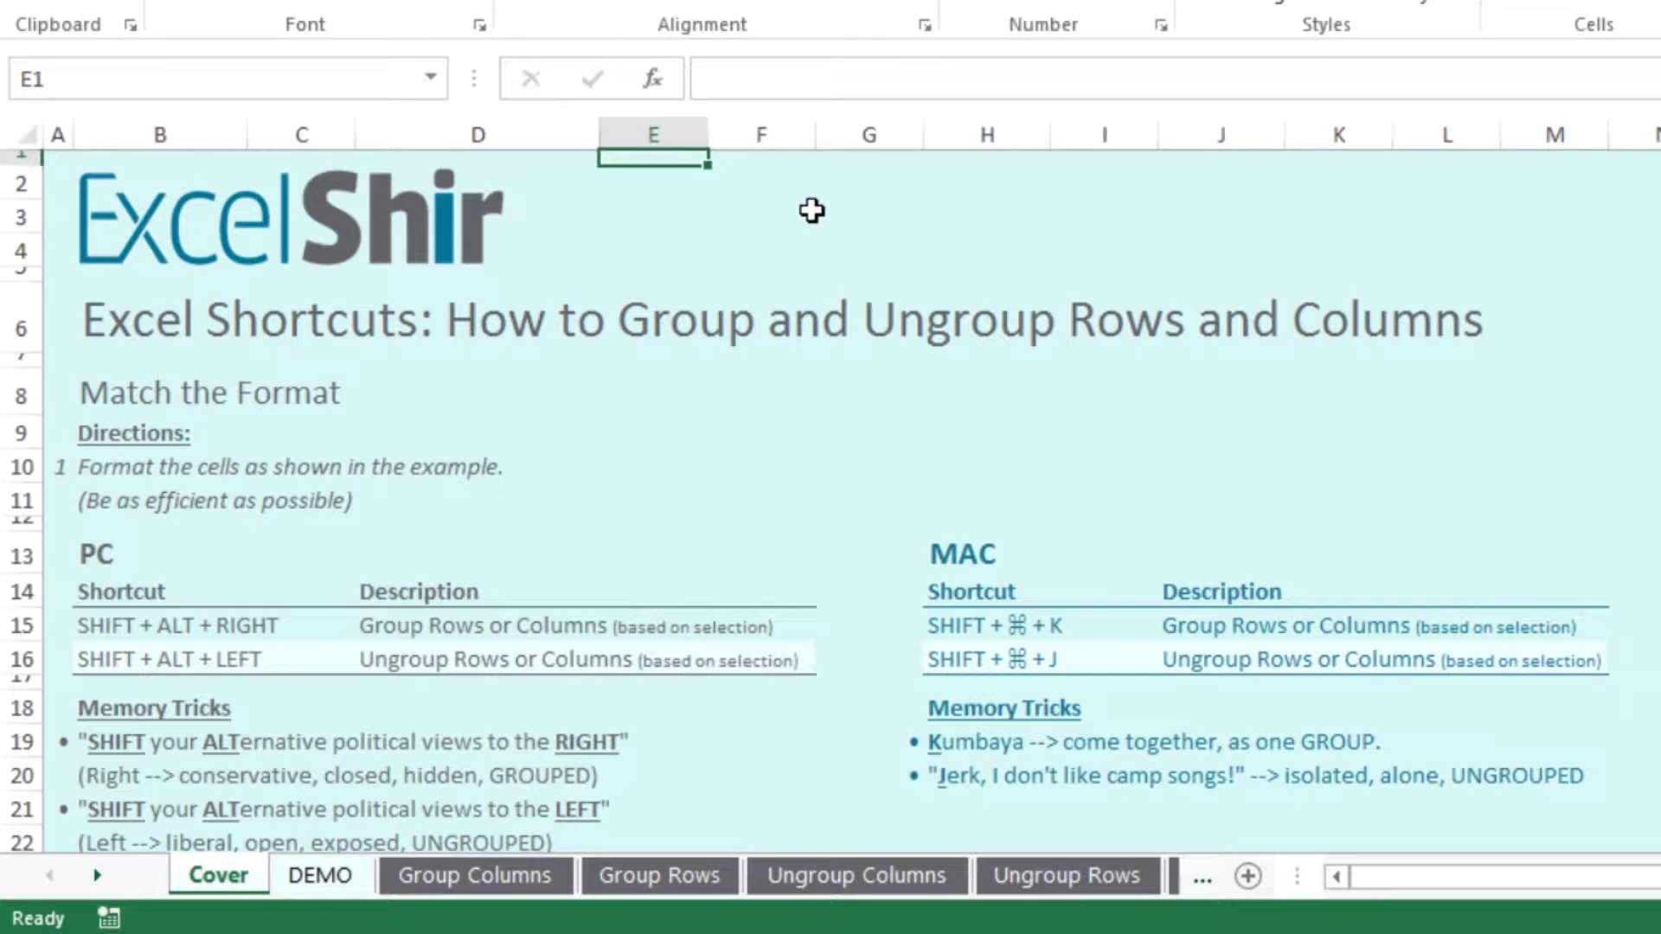
click(692, 391)
scroll(692, 394, down, 3)
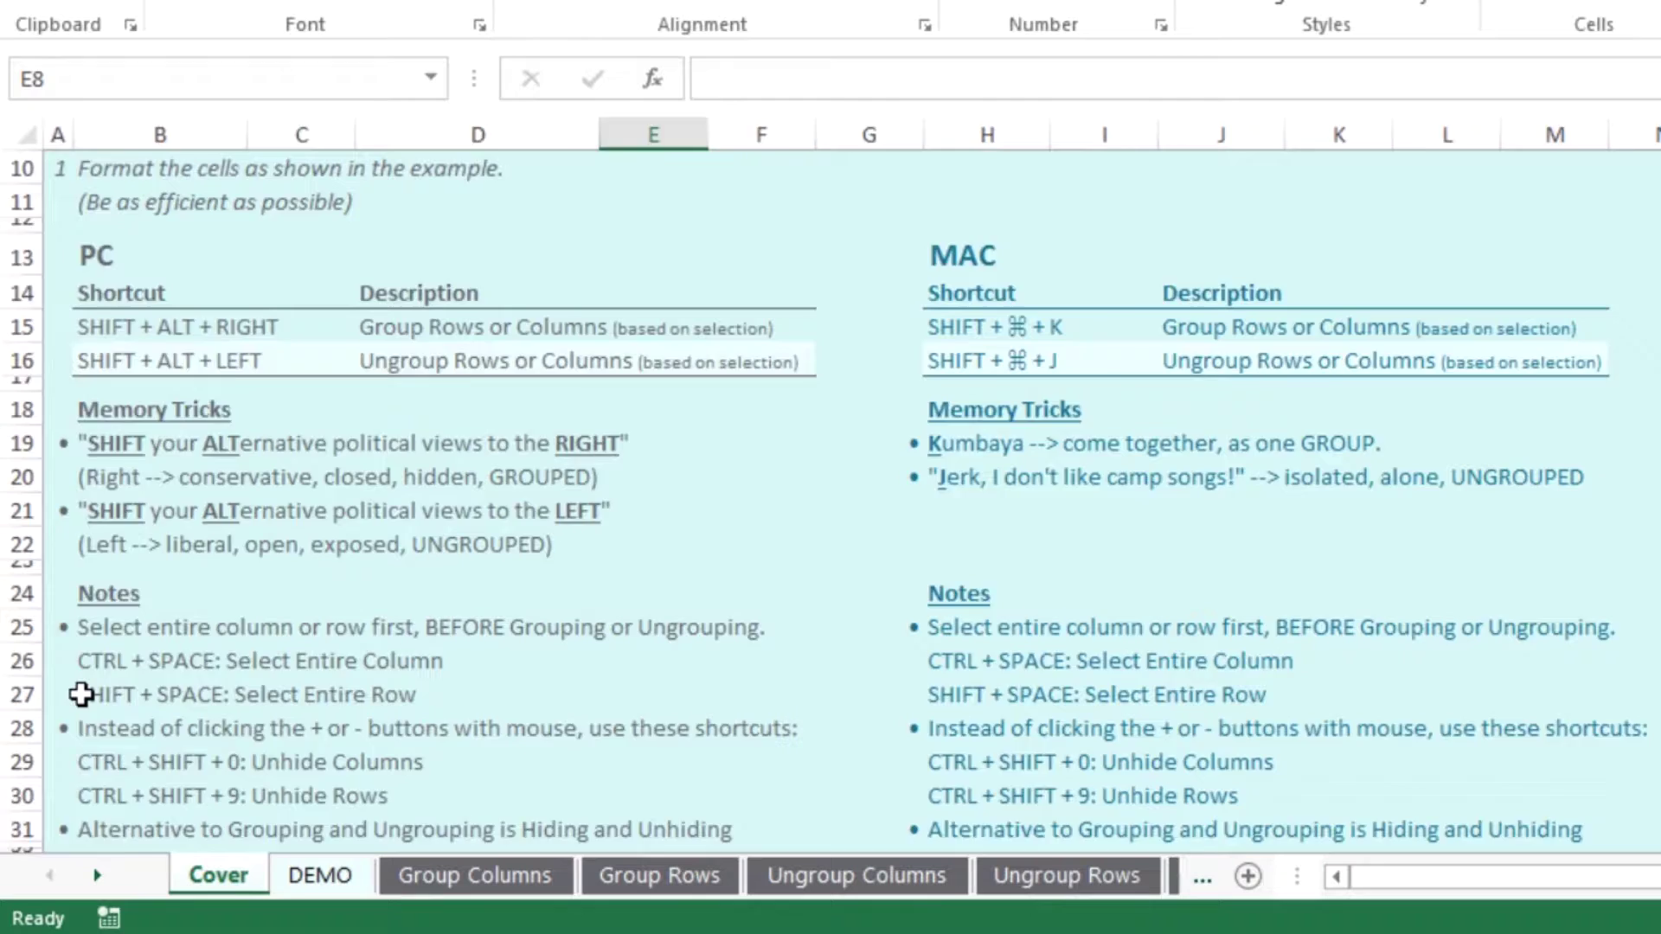
On the DEMO sheet, group the Jan–Mar (C–E) and Apr–Jun (G–I) month columns.
key(ctrl+Page_Down)
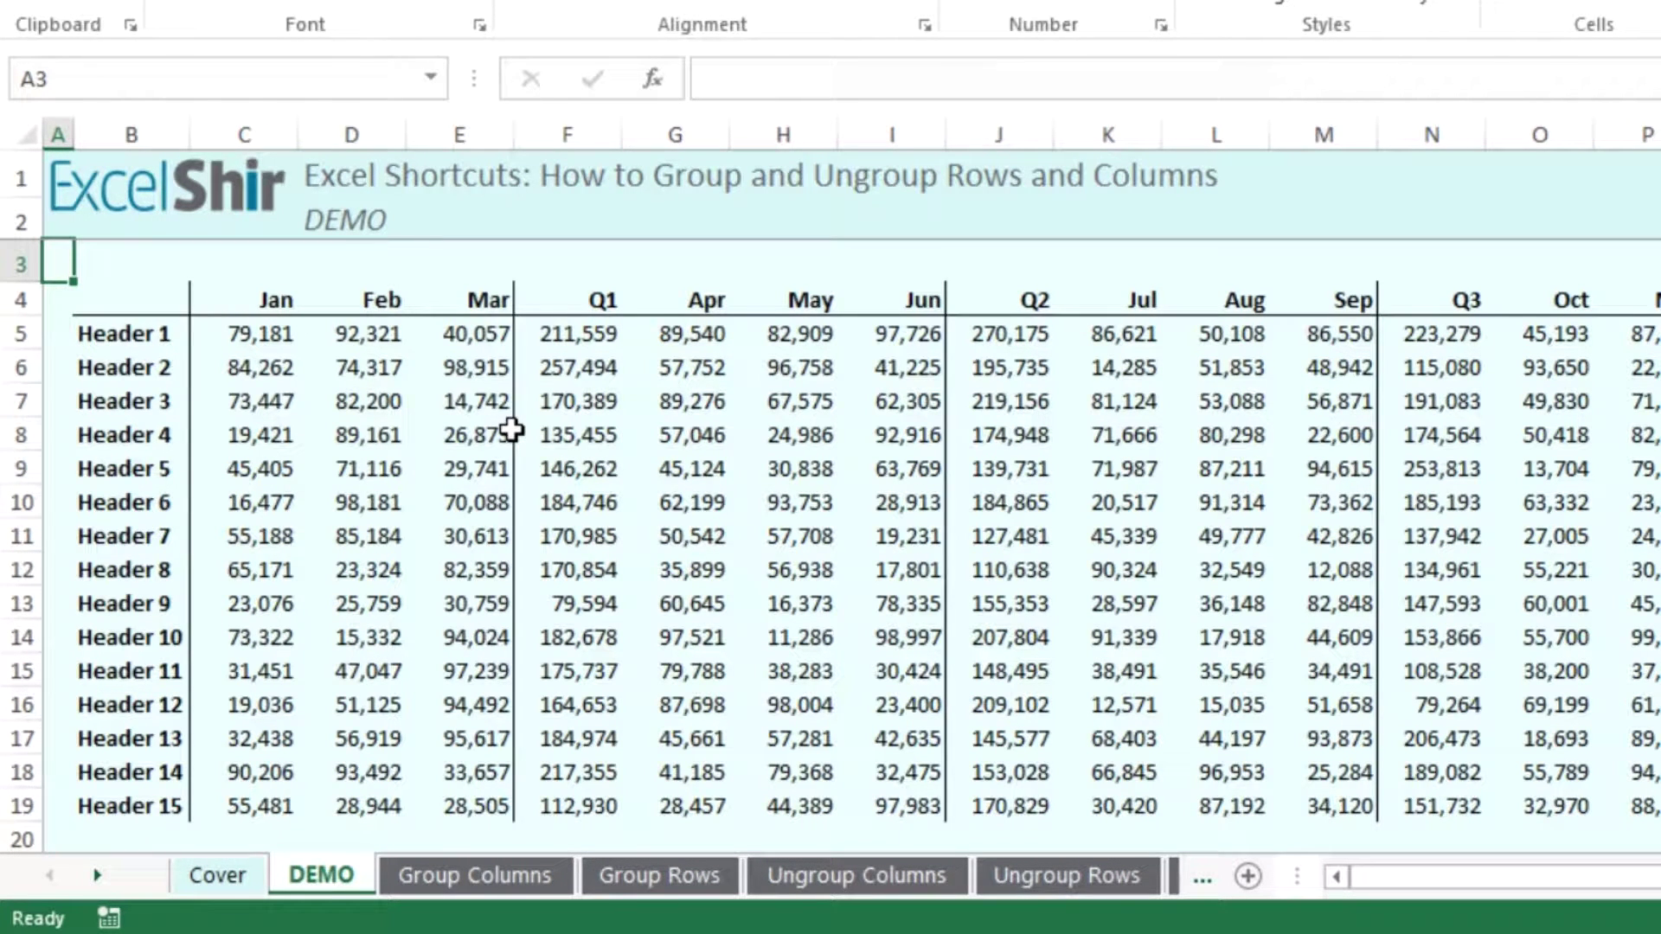
click(288, 456)
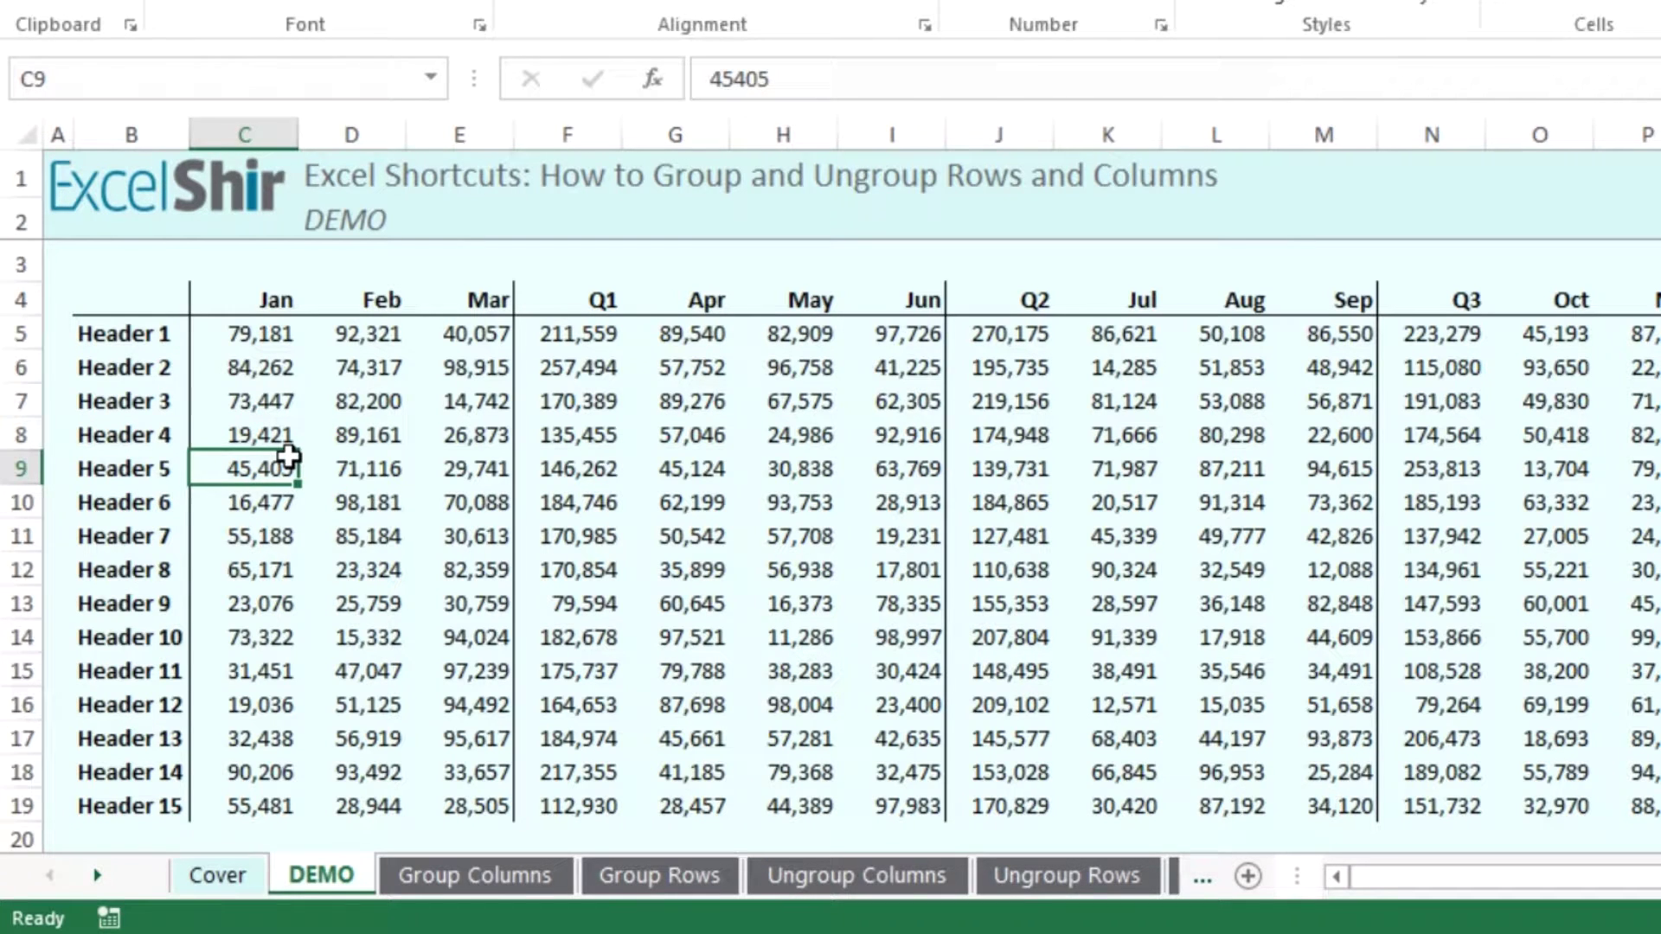
key(ctrl+space)
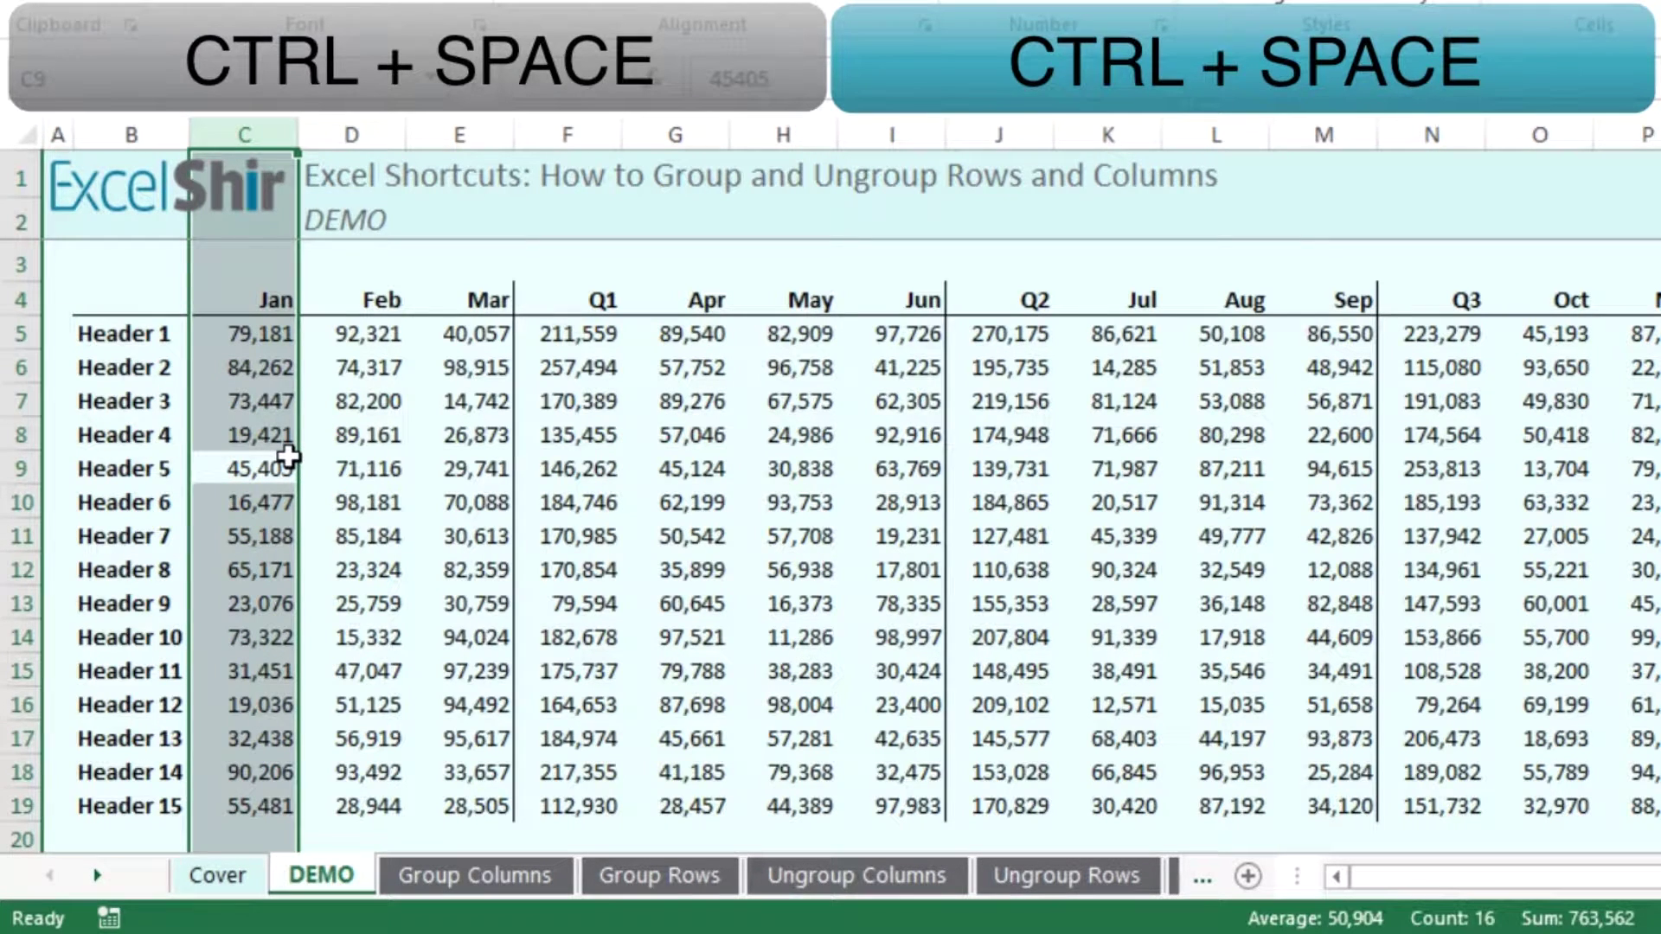
key(shift+Right)
key(shift+Right)
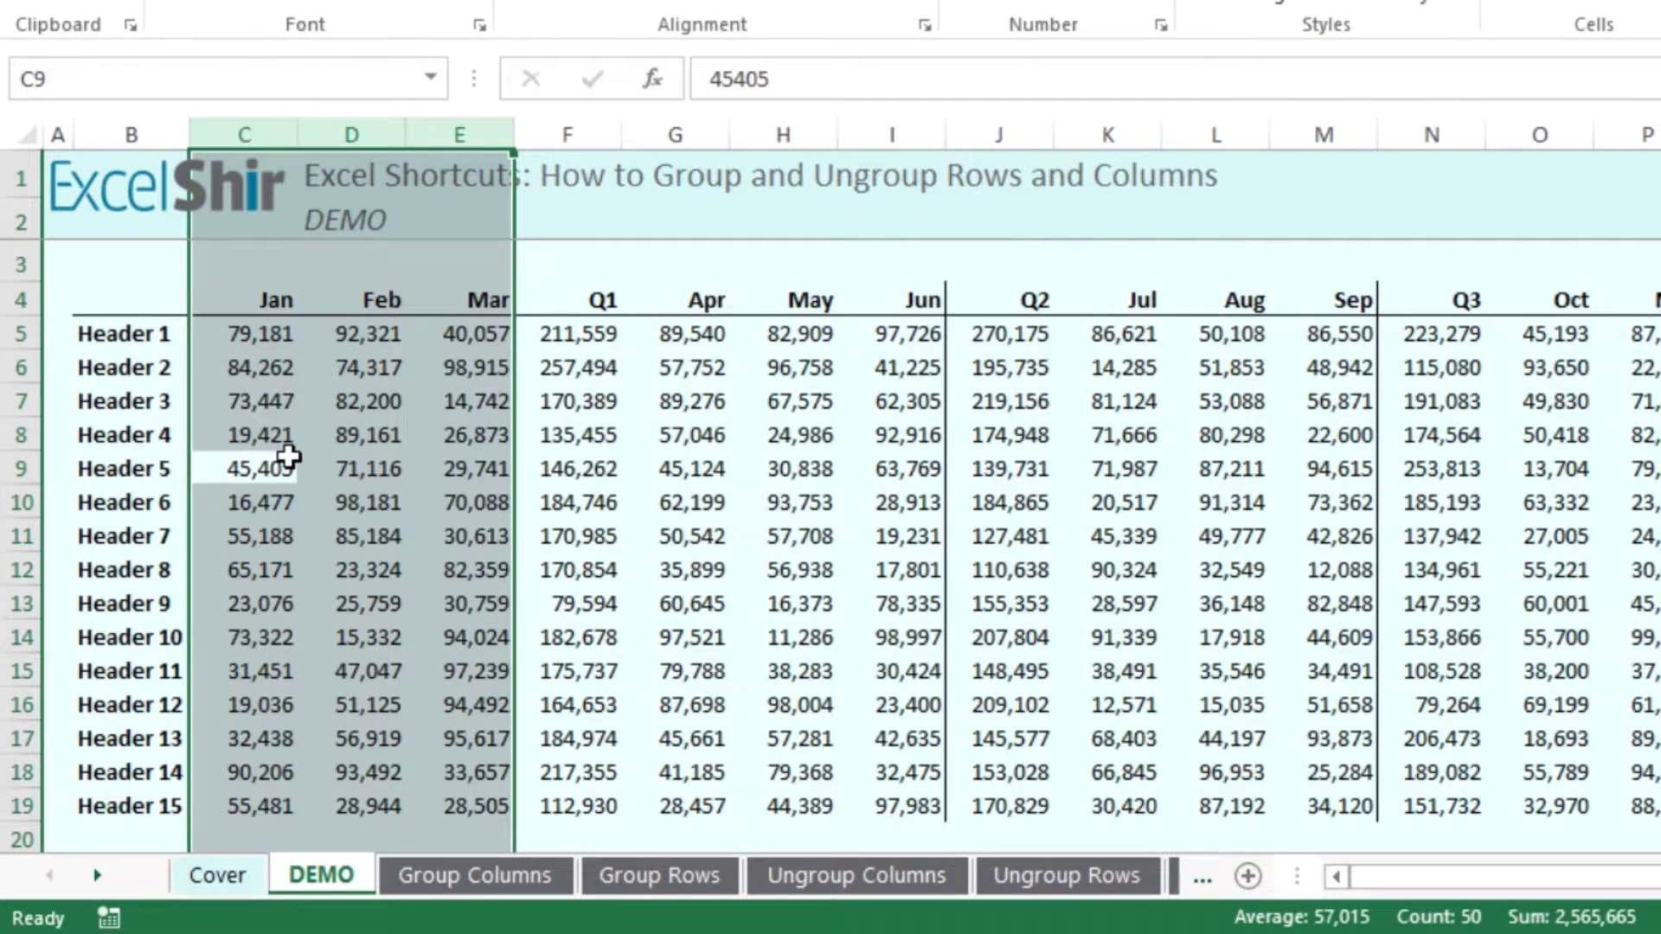
key(shift+alt+Right)
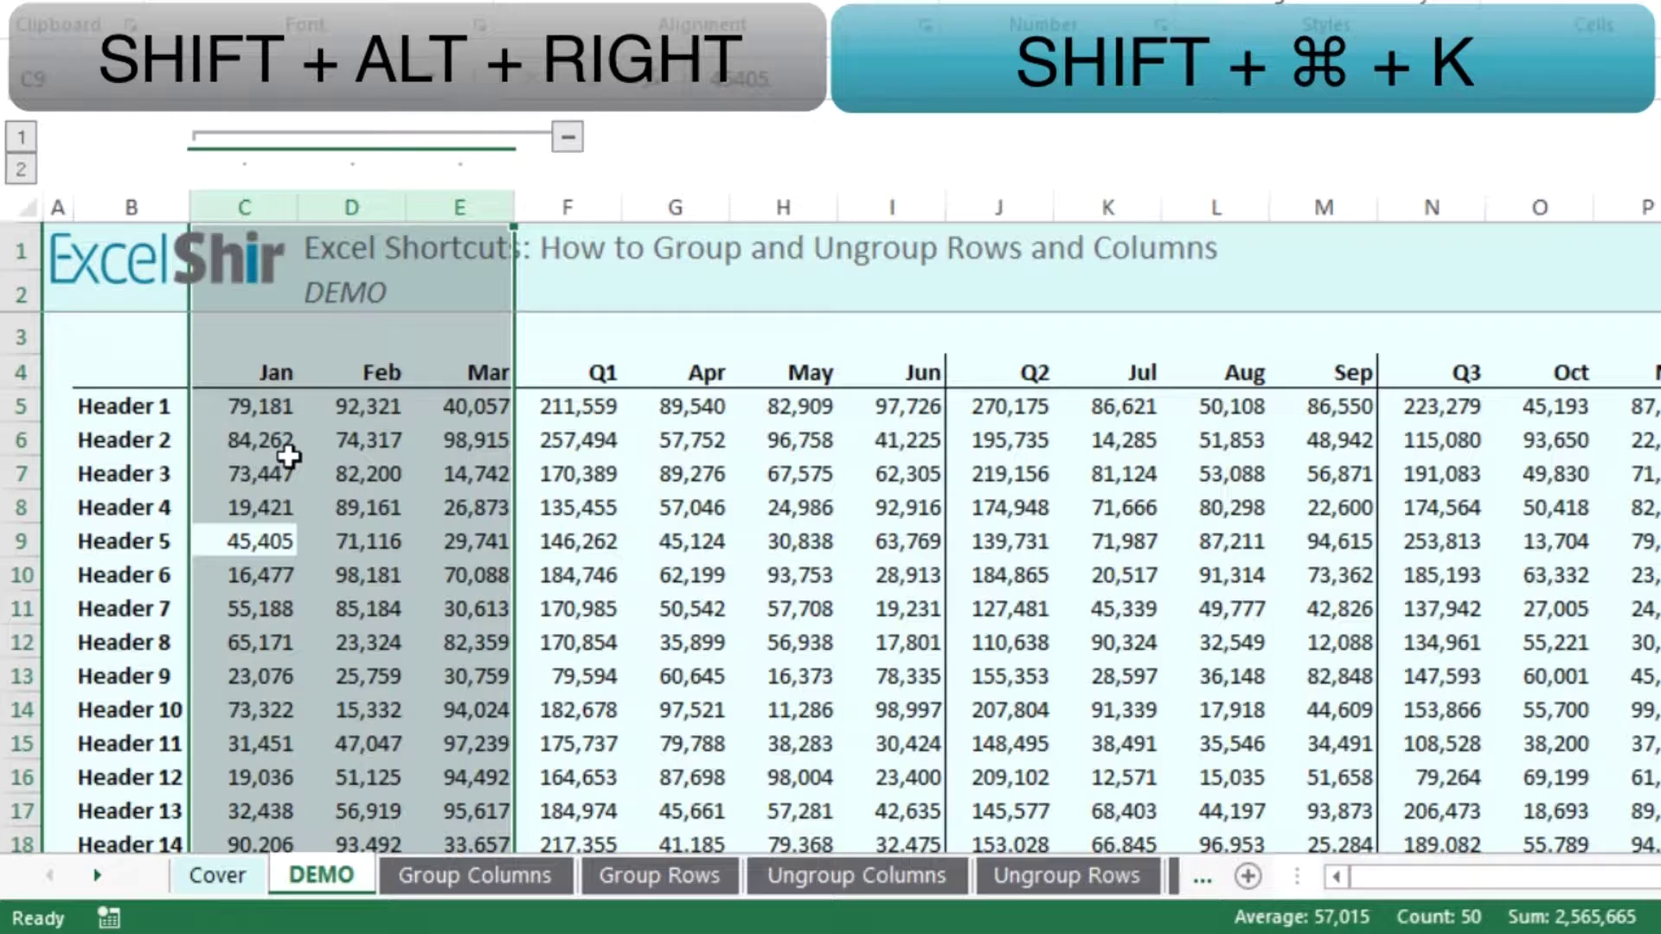
key(Right)
key(Right)
key(Right)
key(Right)
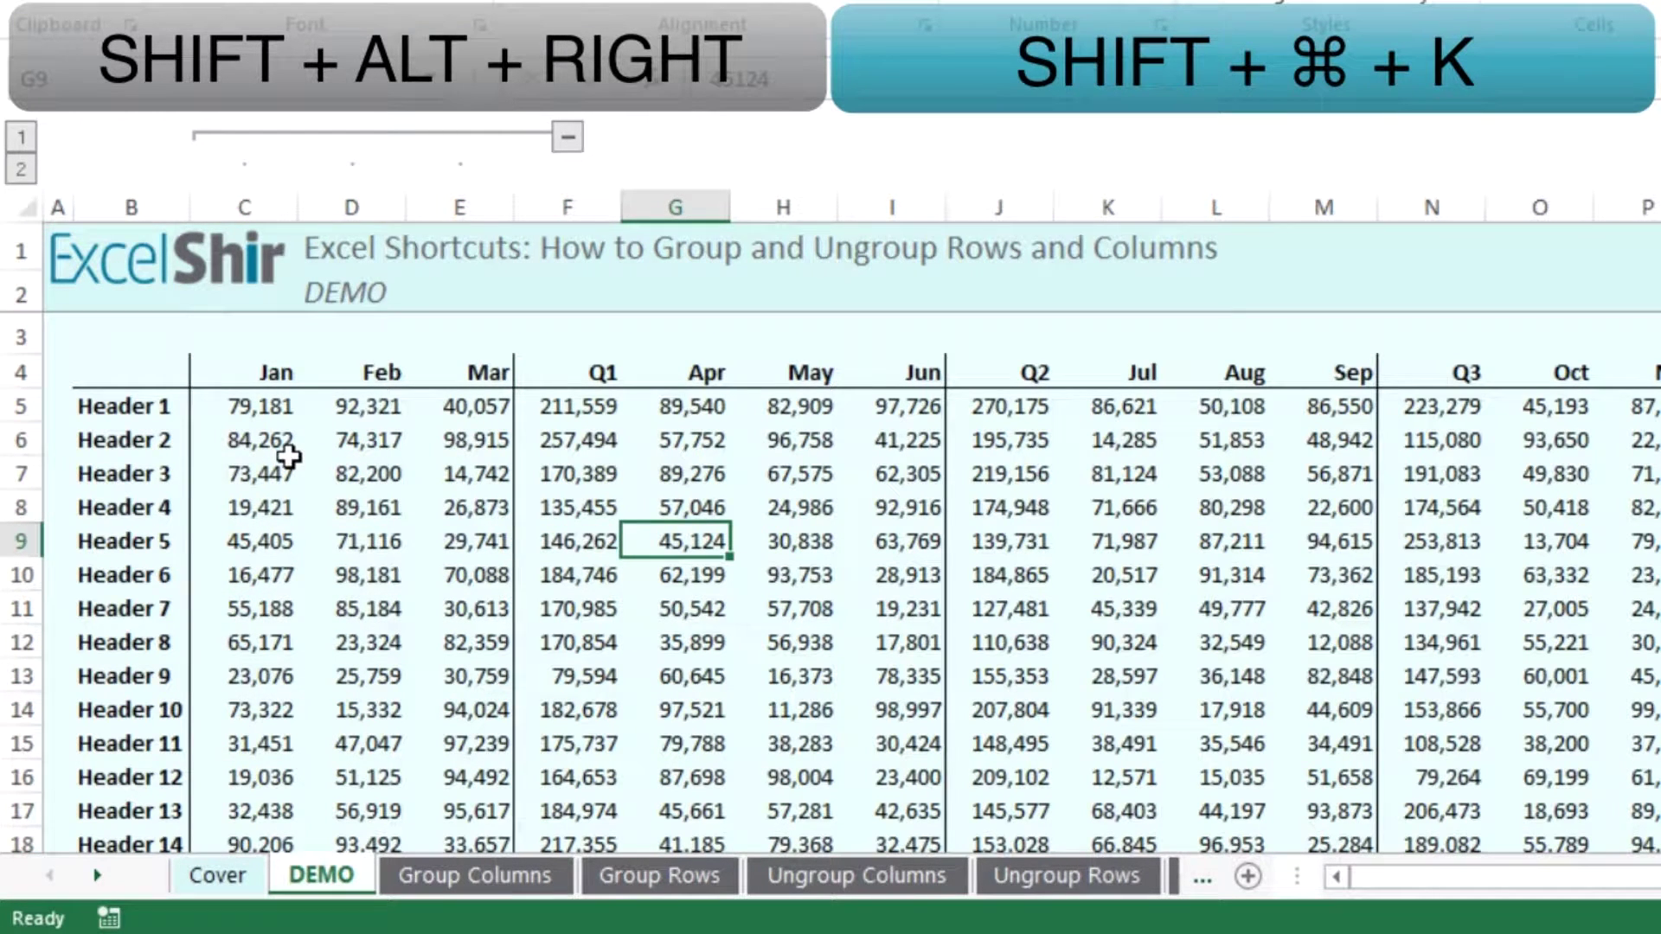
key(ctrl+space)
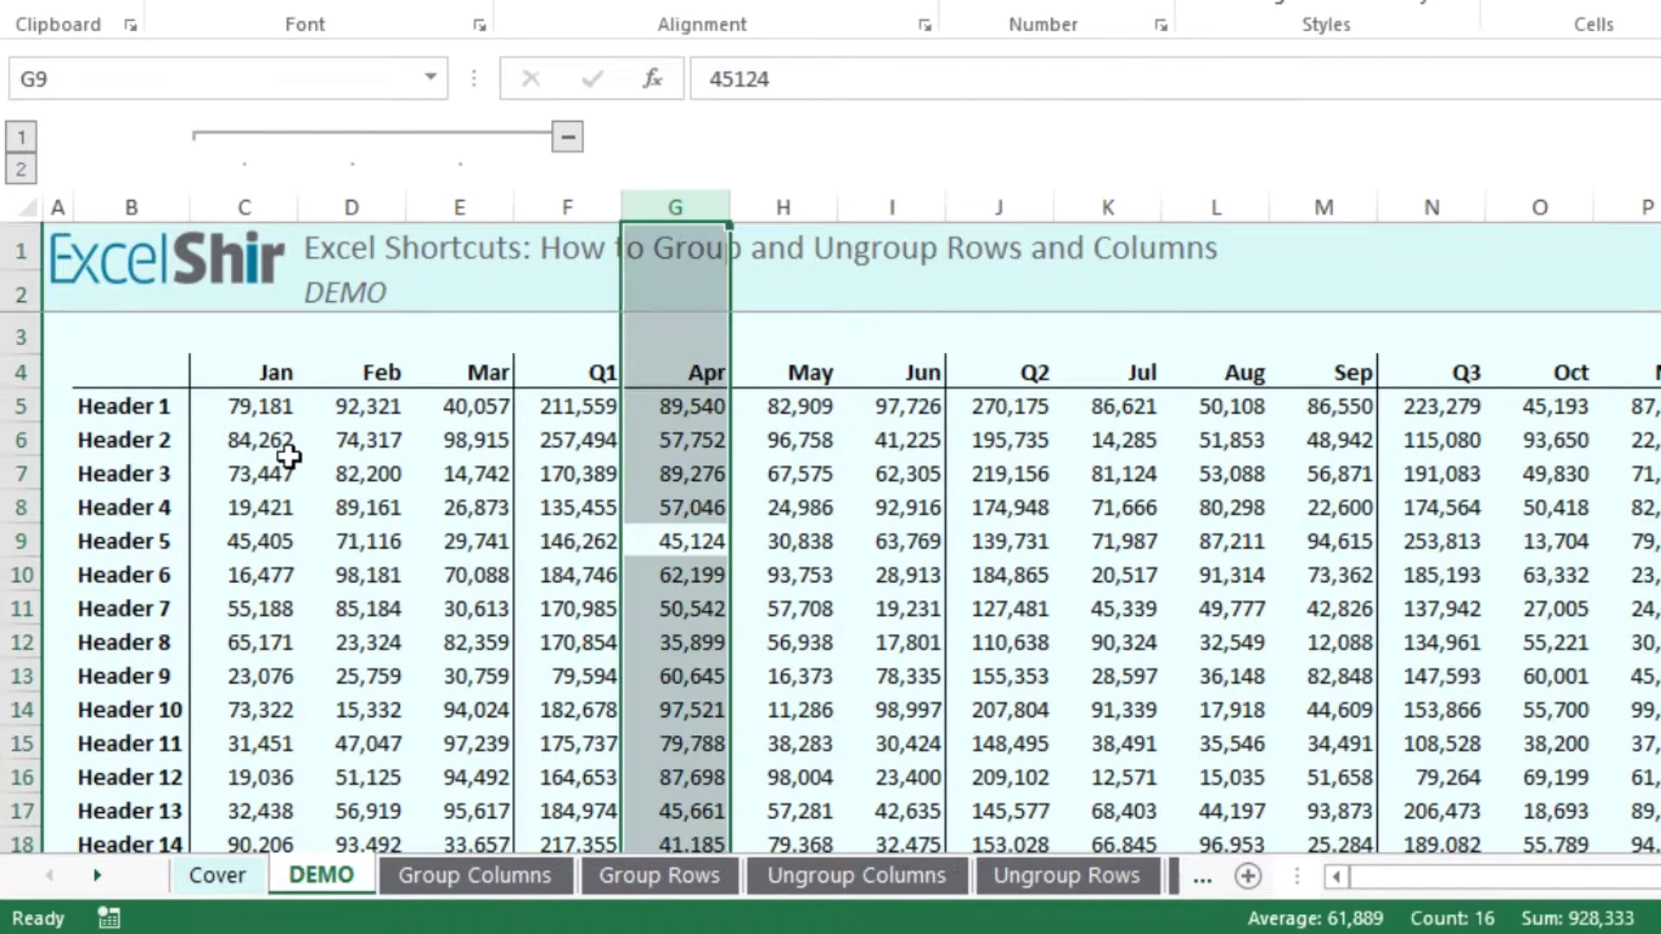
key(shift+Right)
key(shift+Right)
key(shift+alt+Right)
Group the Jul–Sep (K–M) and Oct–Dec (O–Q) month columns.
key(Right)
key(Right)
key(Right)
key(Right)
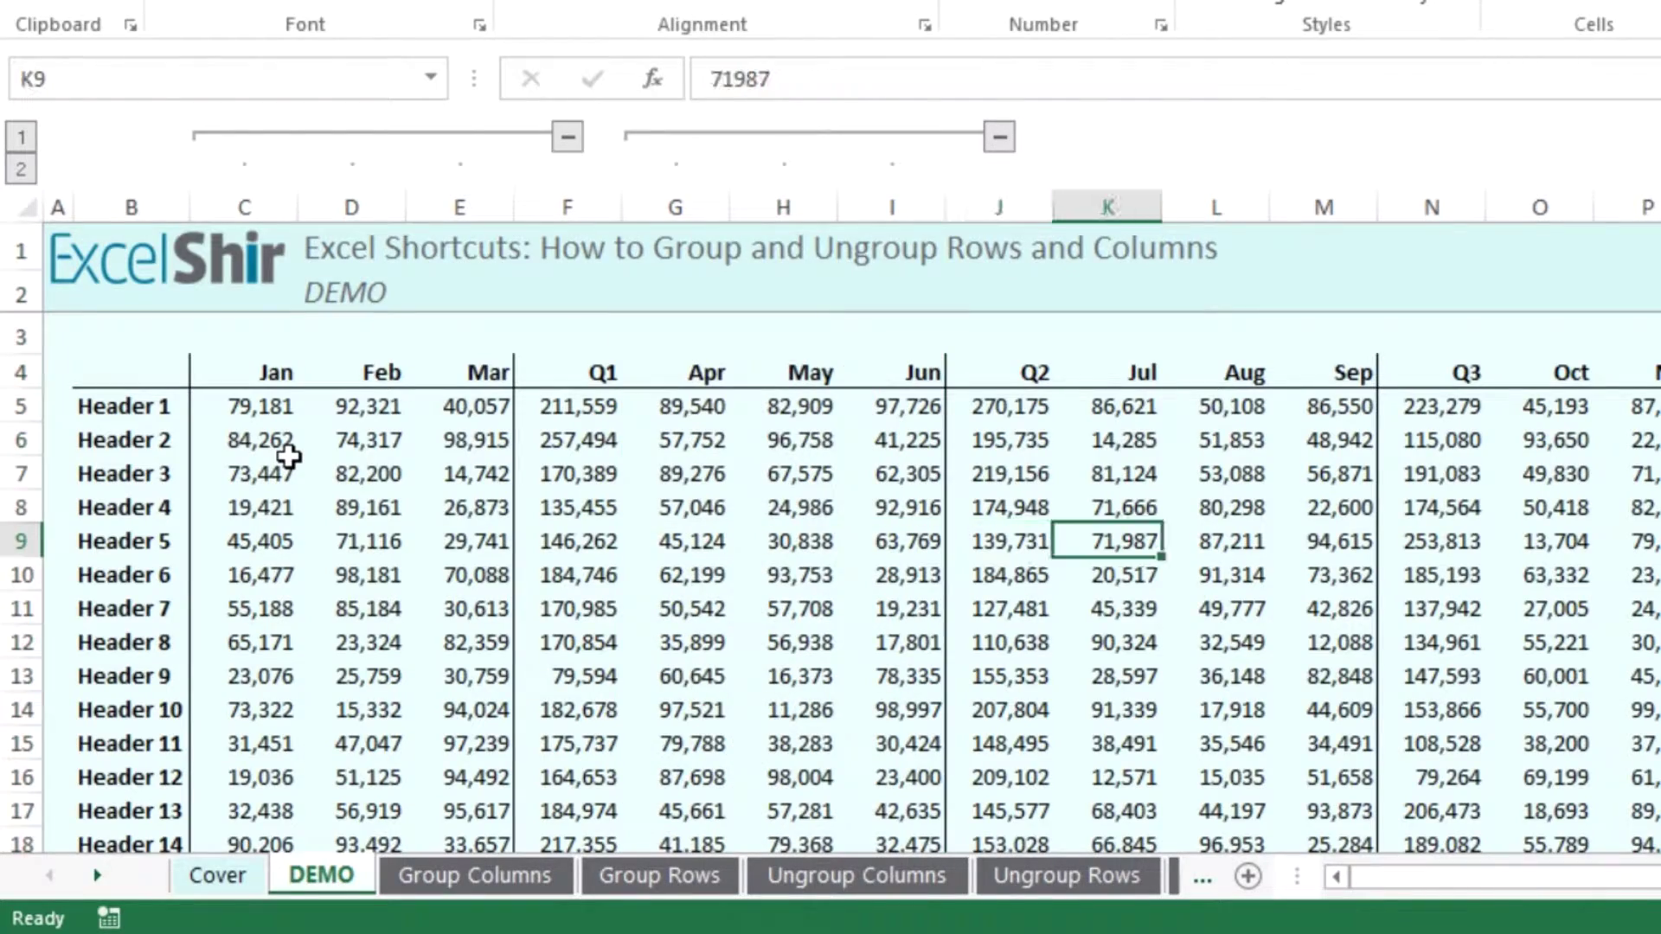
key(ctrl+space)
key(shift+Right)
key(shift+Right)
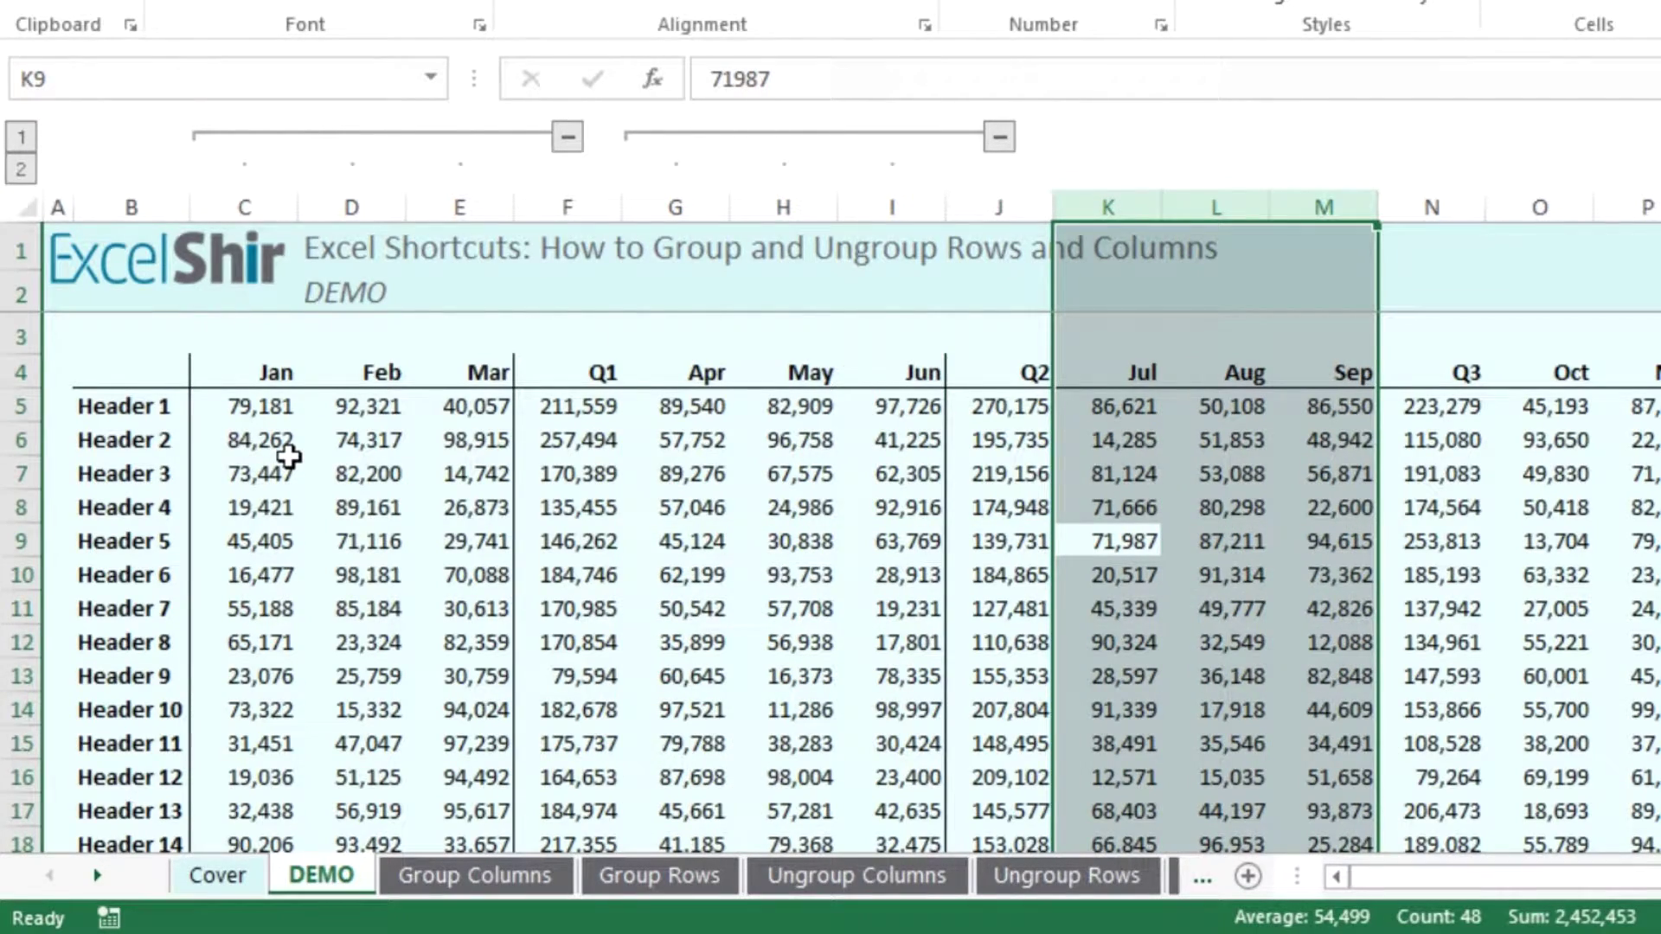
key(shift+alt+Right)
key(Right)
key(Right)
key(Right)
key(Right)
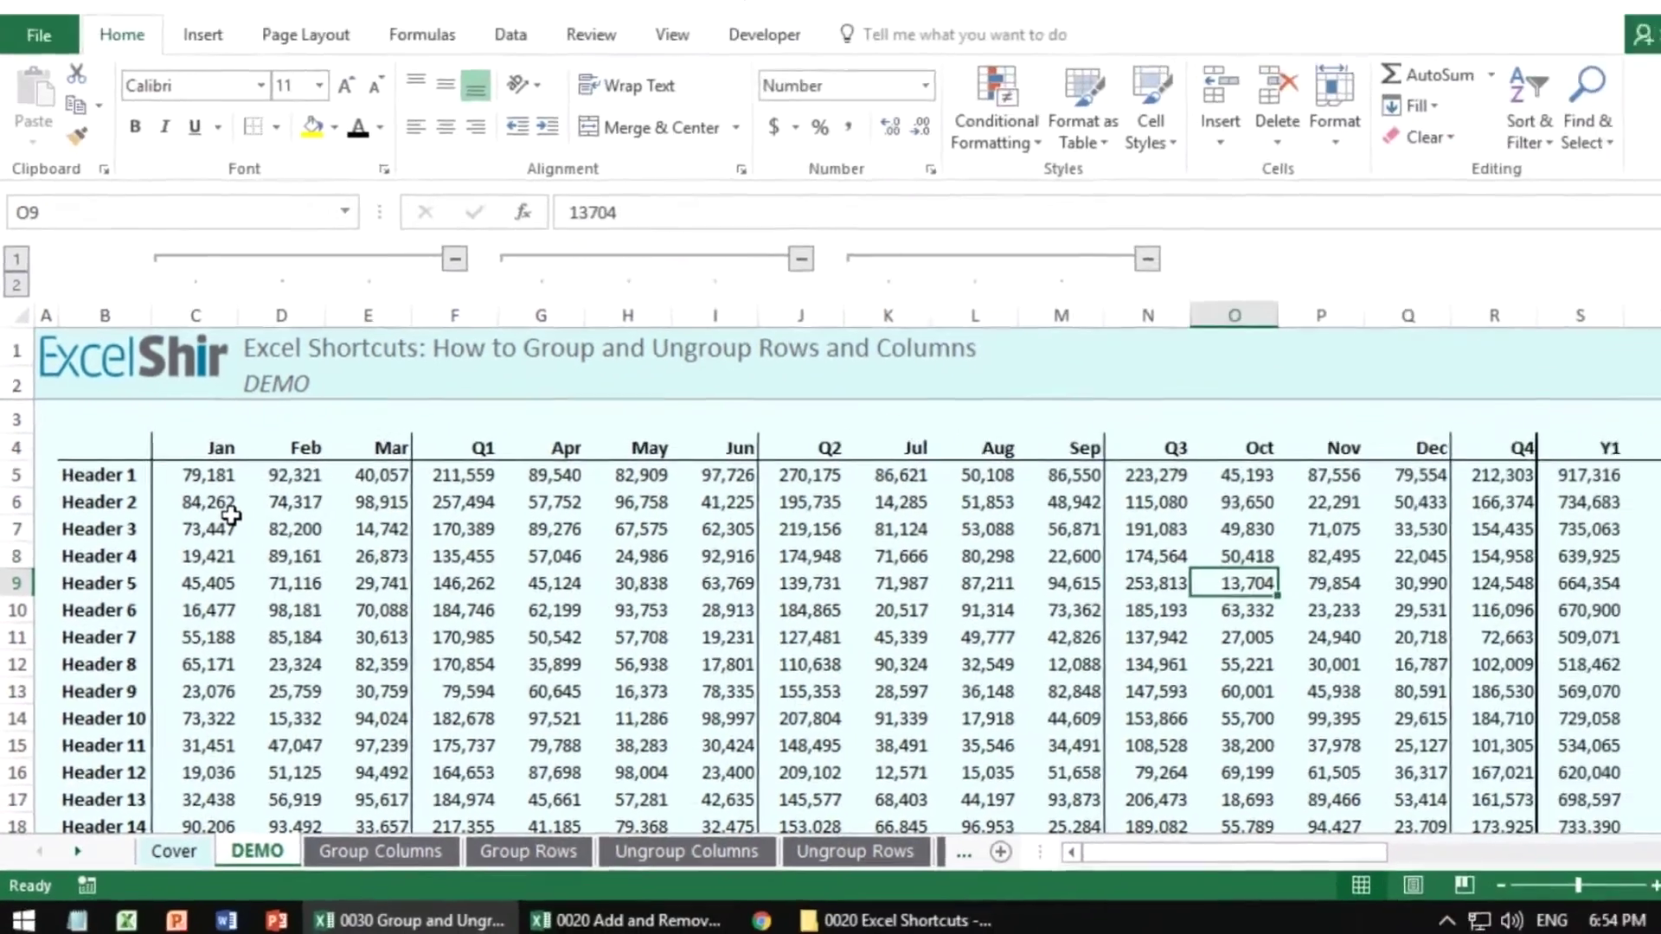
key(ctrl+space)
key(shift+Right)
key(shift+Right)
key(shift+alt+Right)
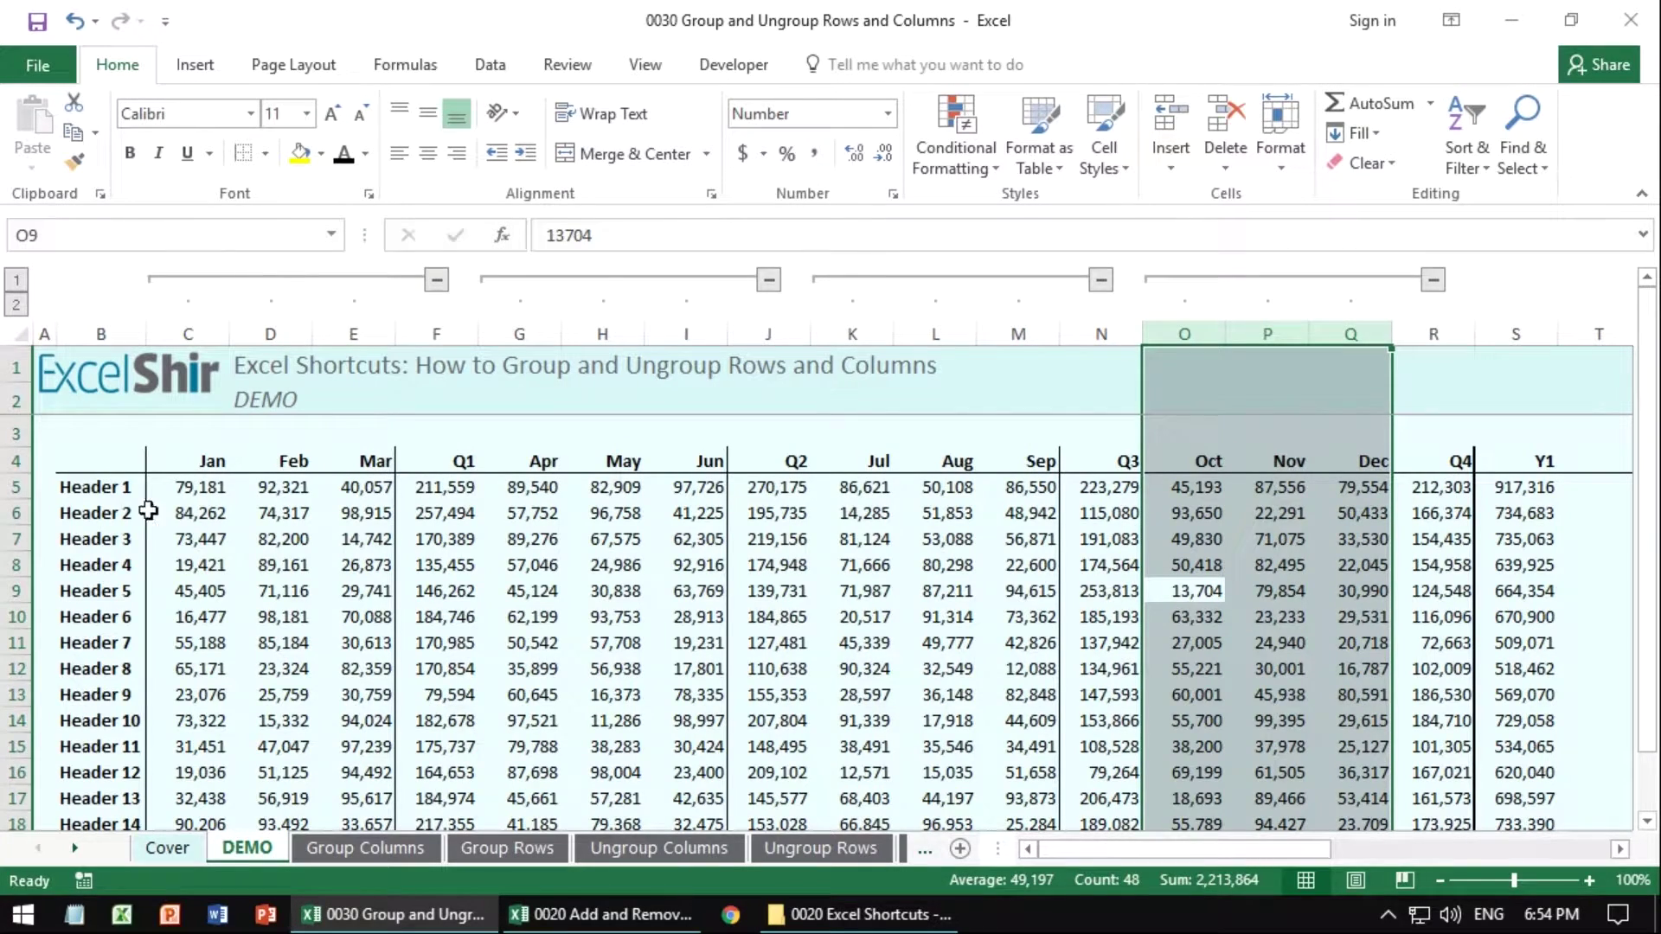
click(359, 512)
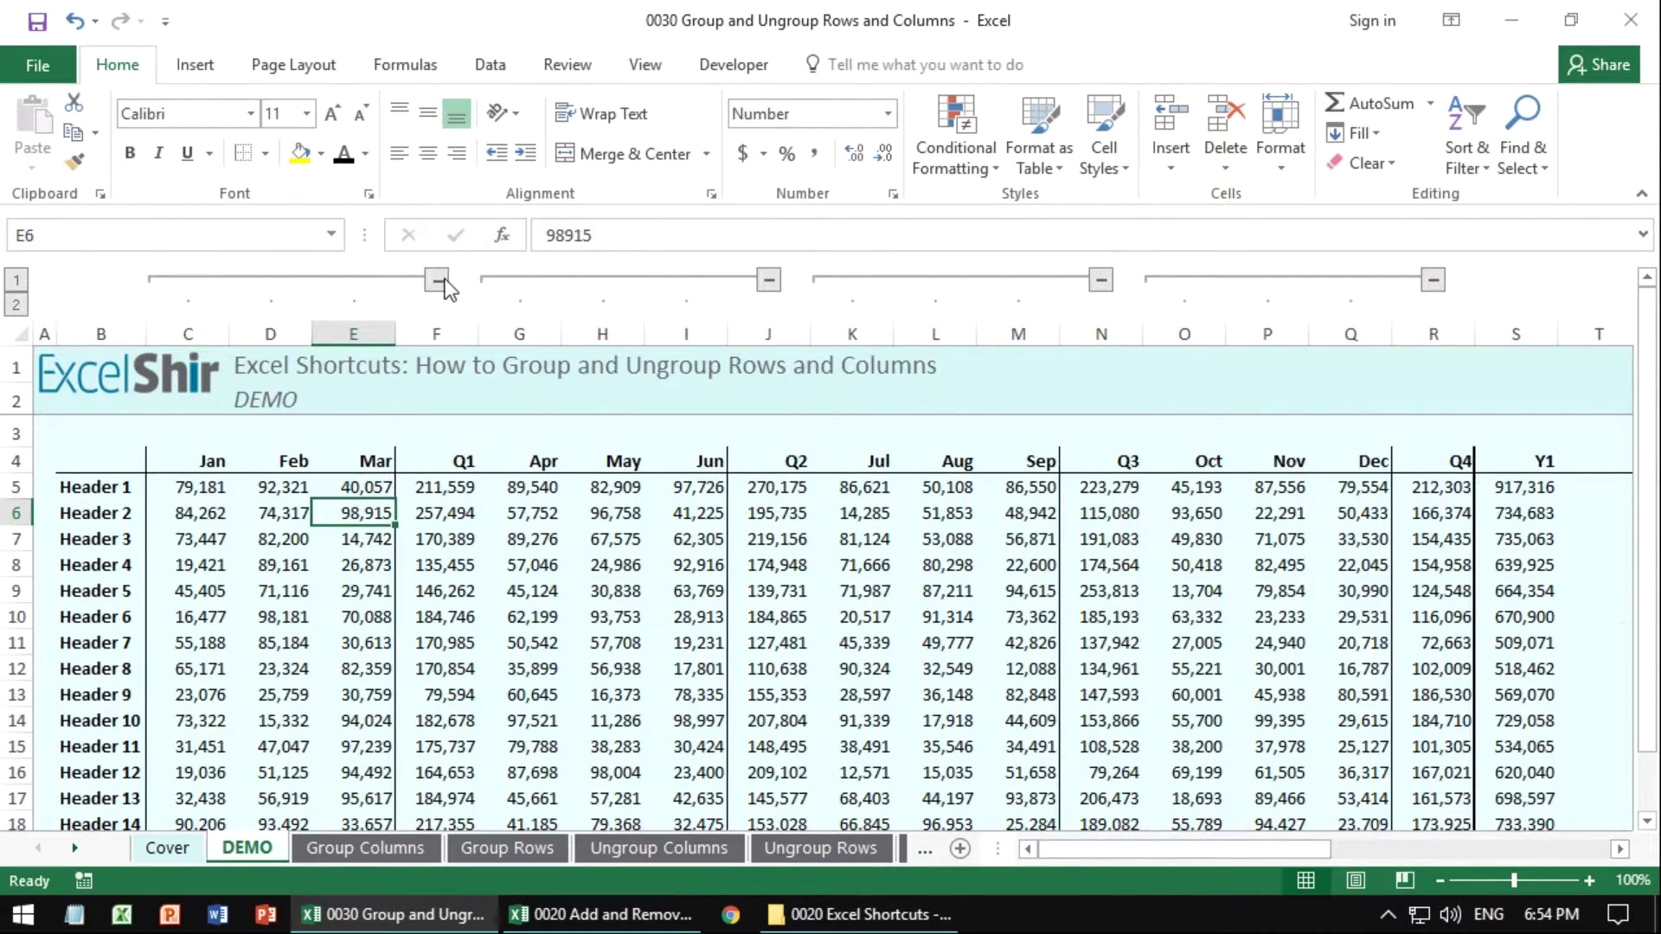
click(439, 281)
click(525, 281)
click(608, 281)
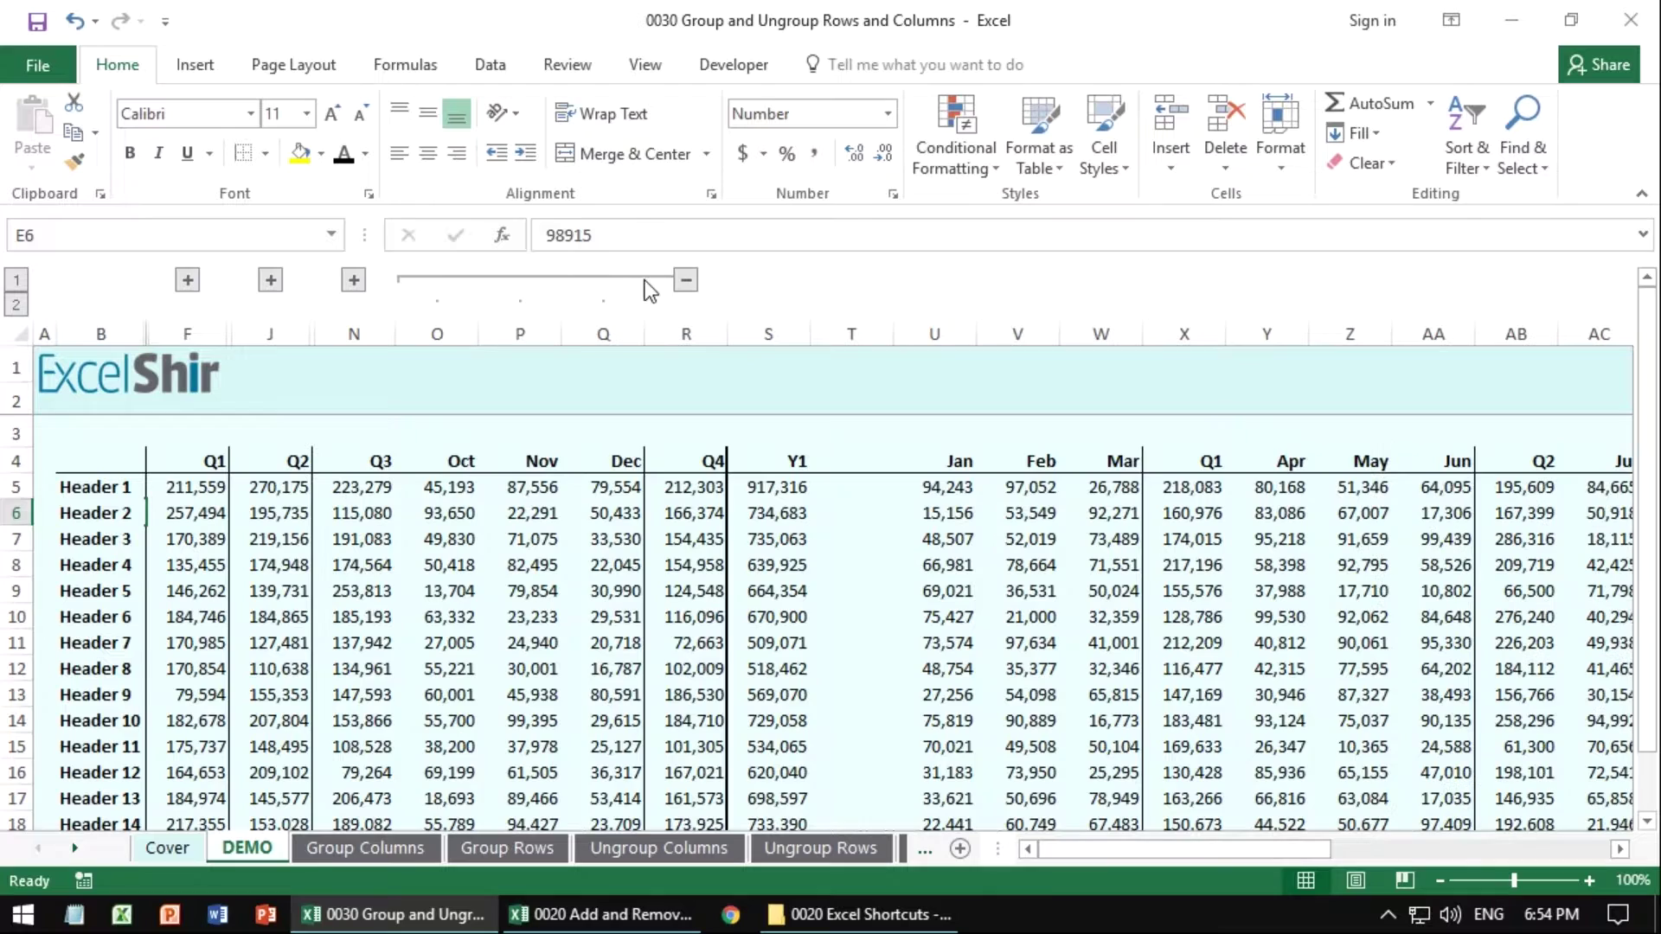
click(685, 279)
click(406, 488)
click(221, 465)
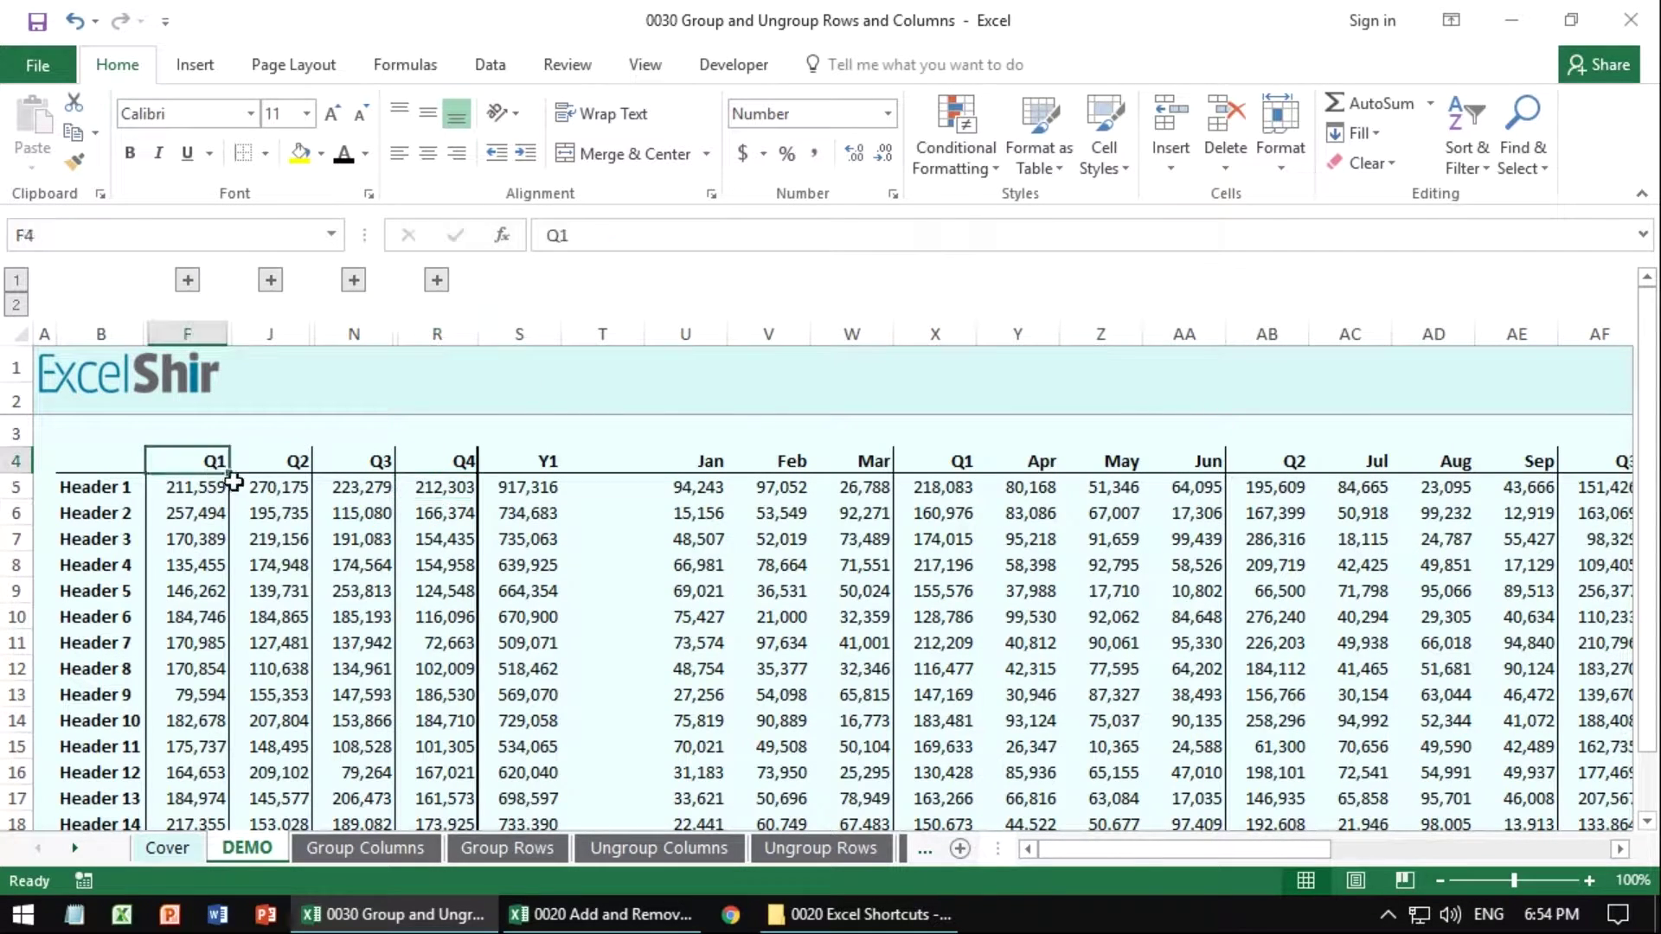
drag(234, 482, 468, 617)
click(588, 627)
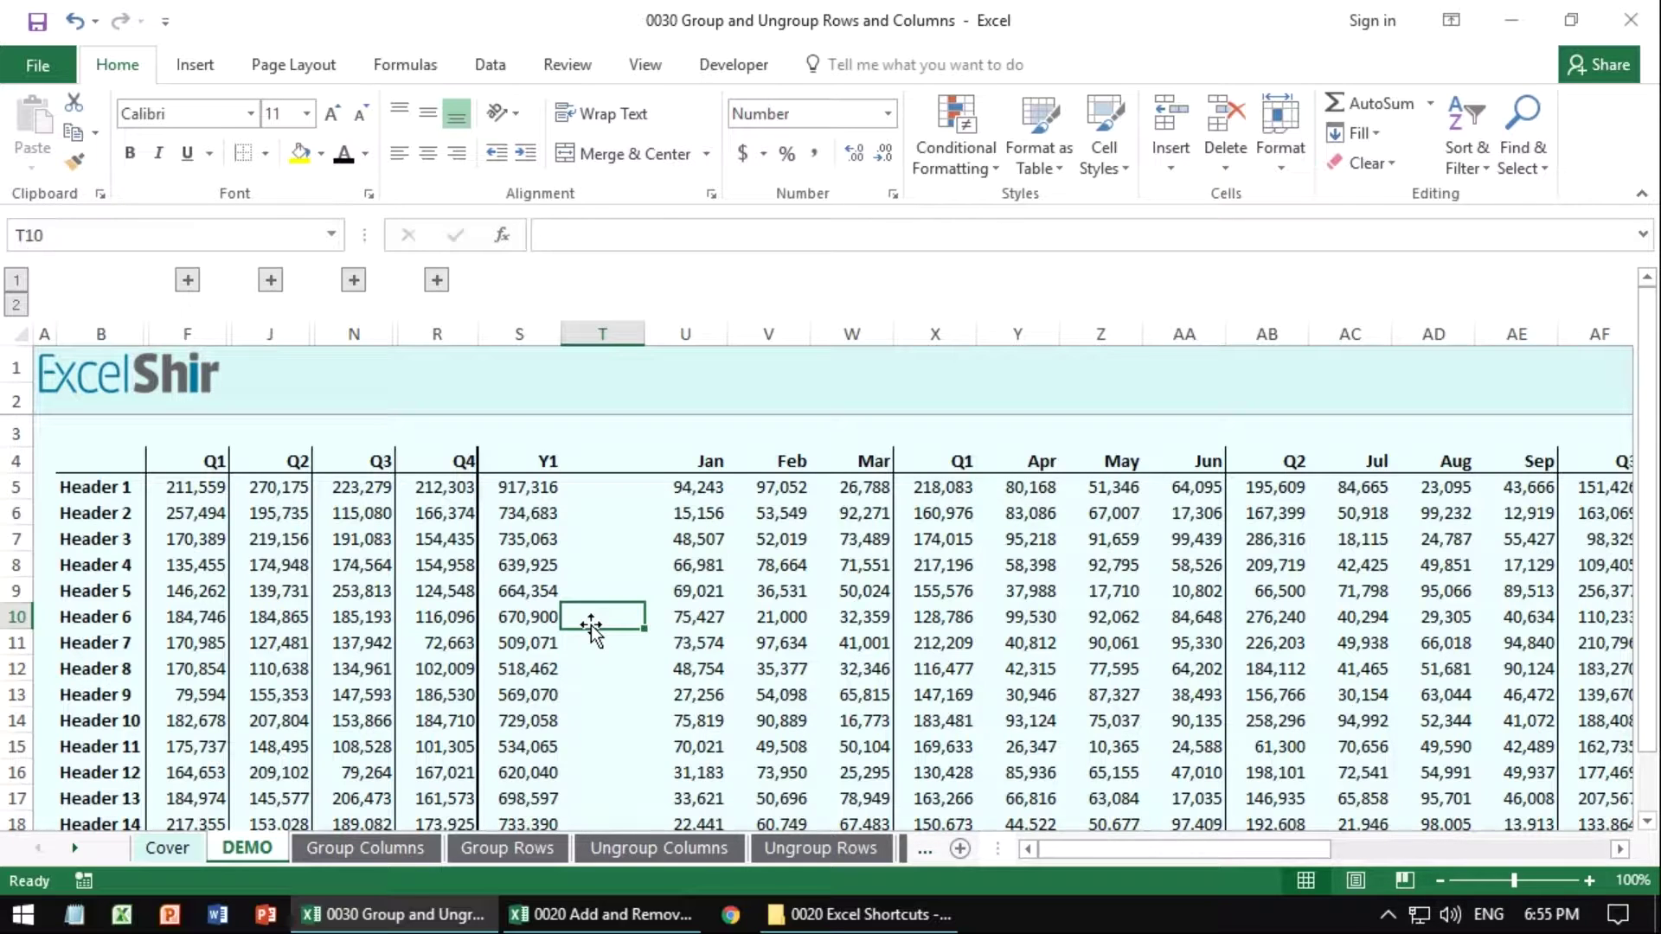
click(436, 279)
click(354, 280)
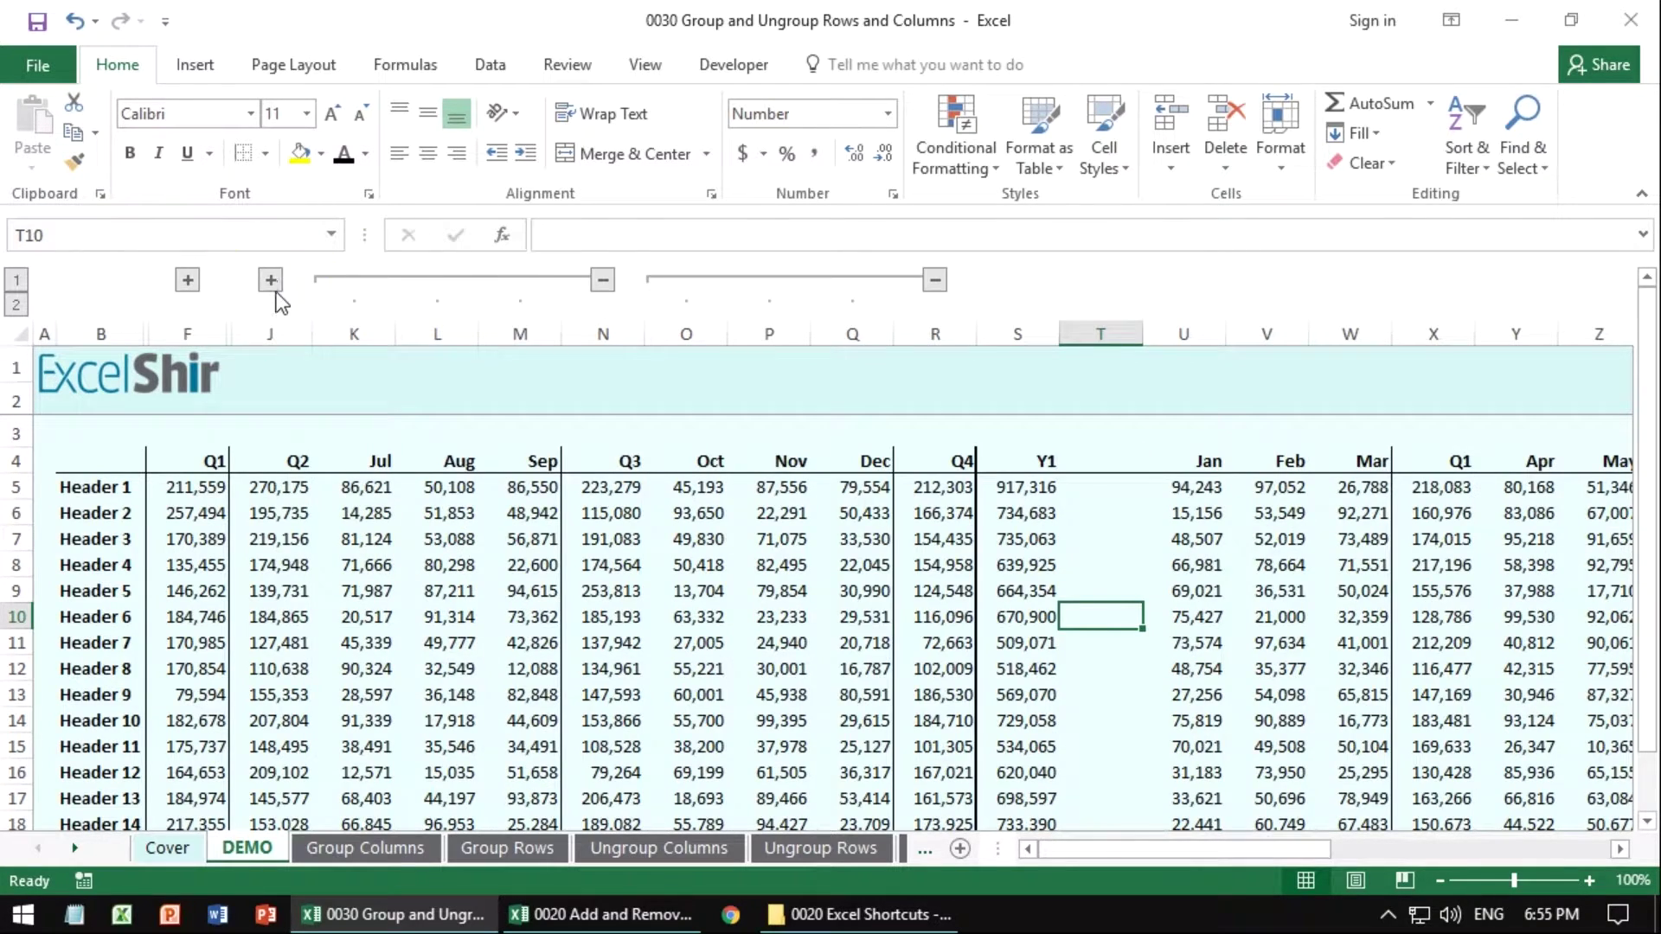
click(271, 279)
click(189, 280)
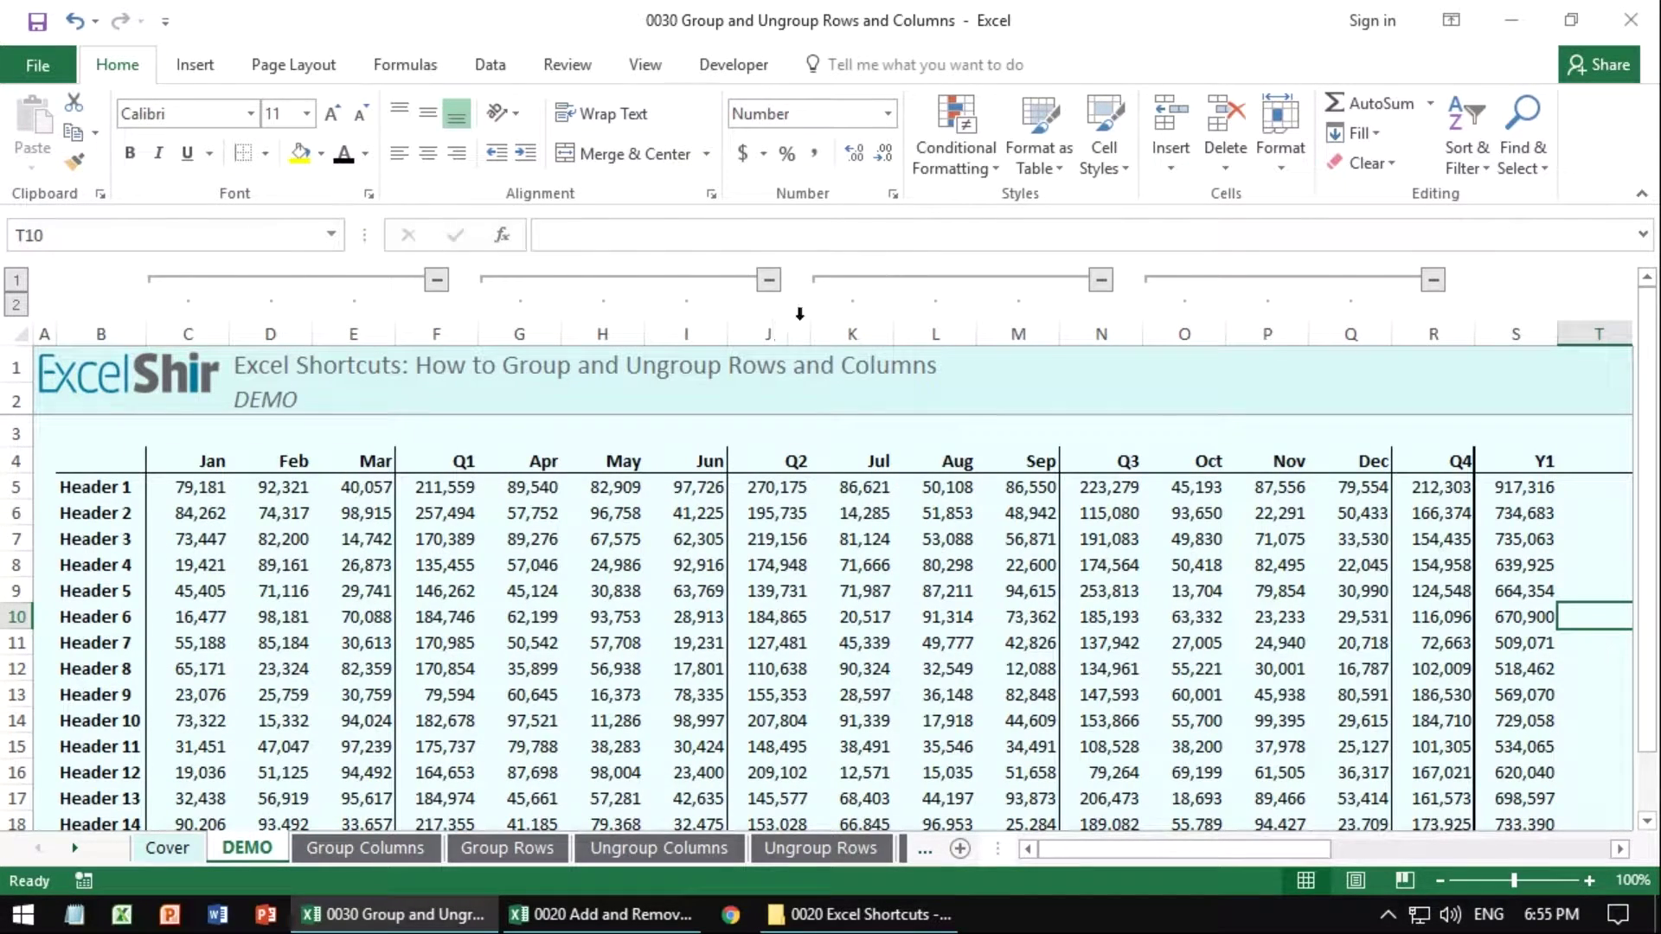
click(871, 536)
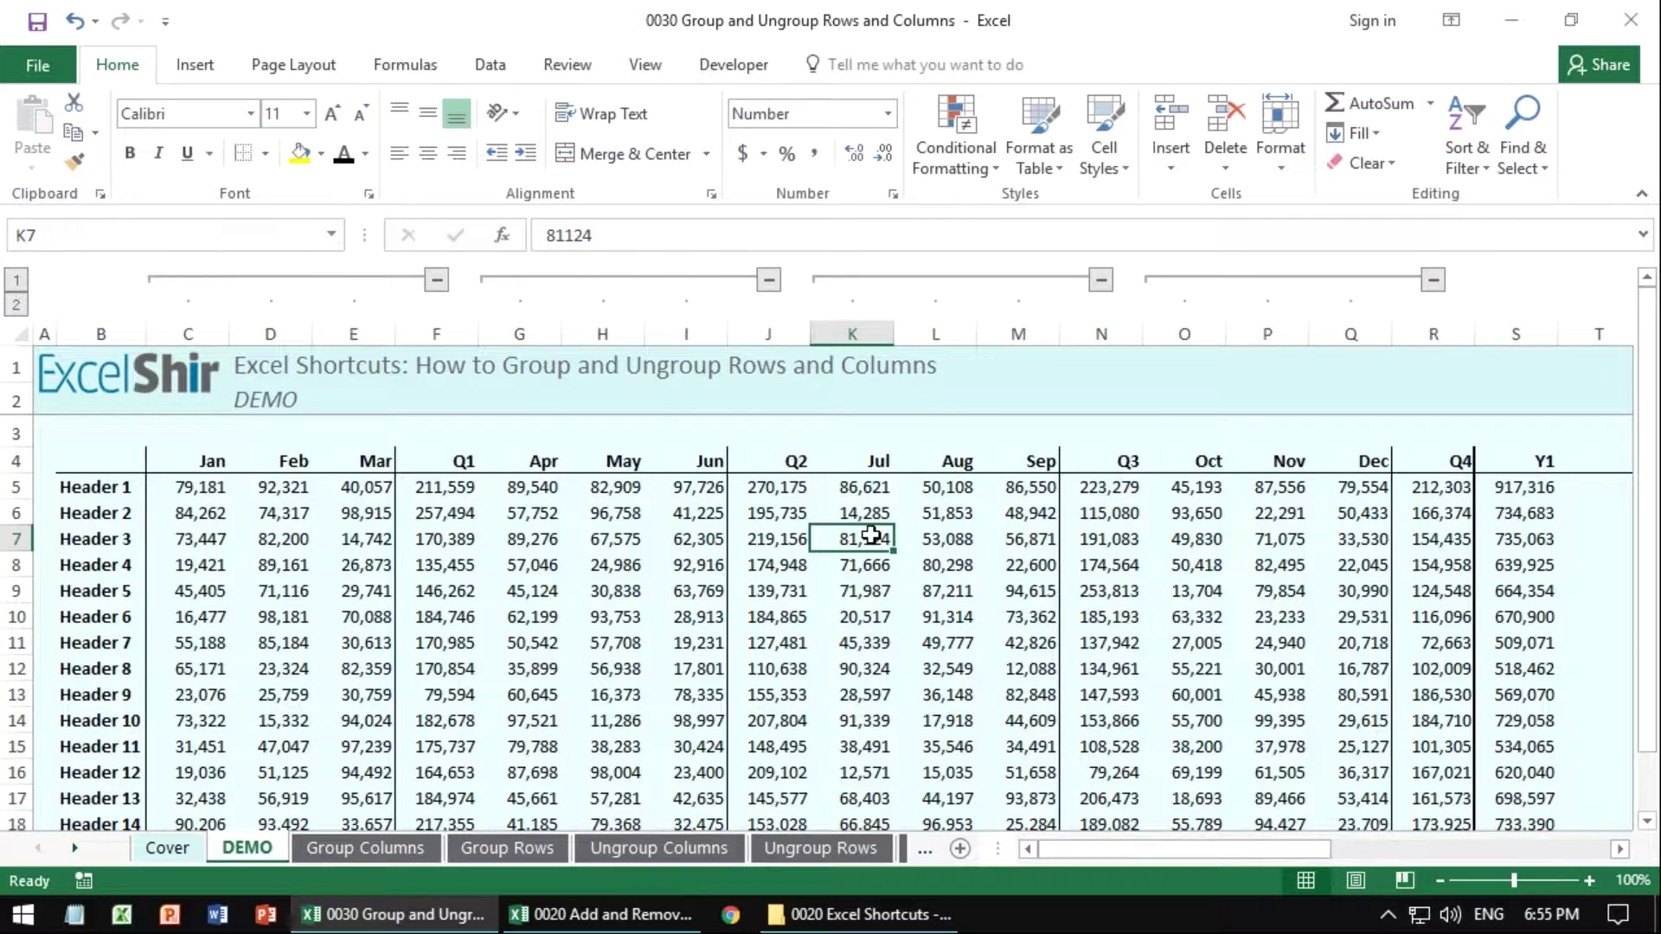
key(shift+Right)
key(shift+Right)
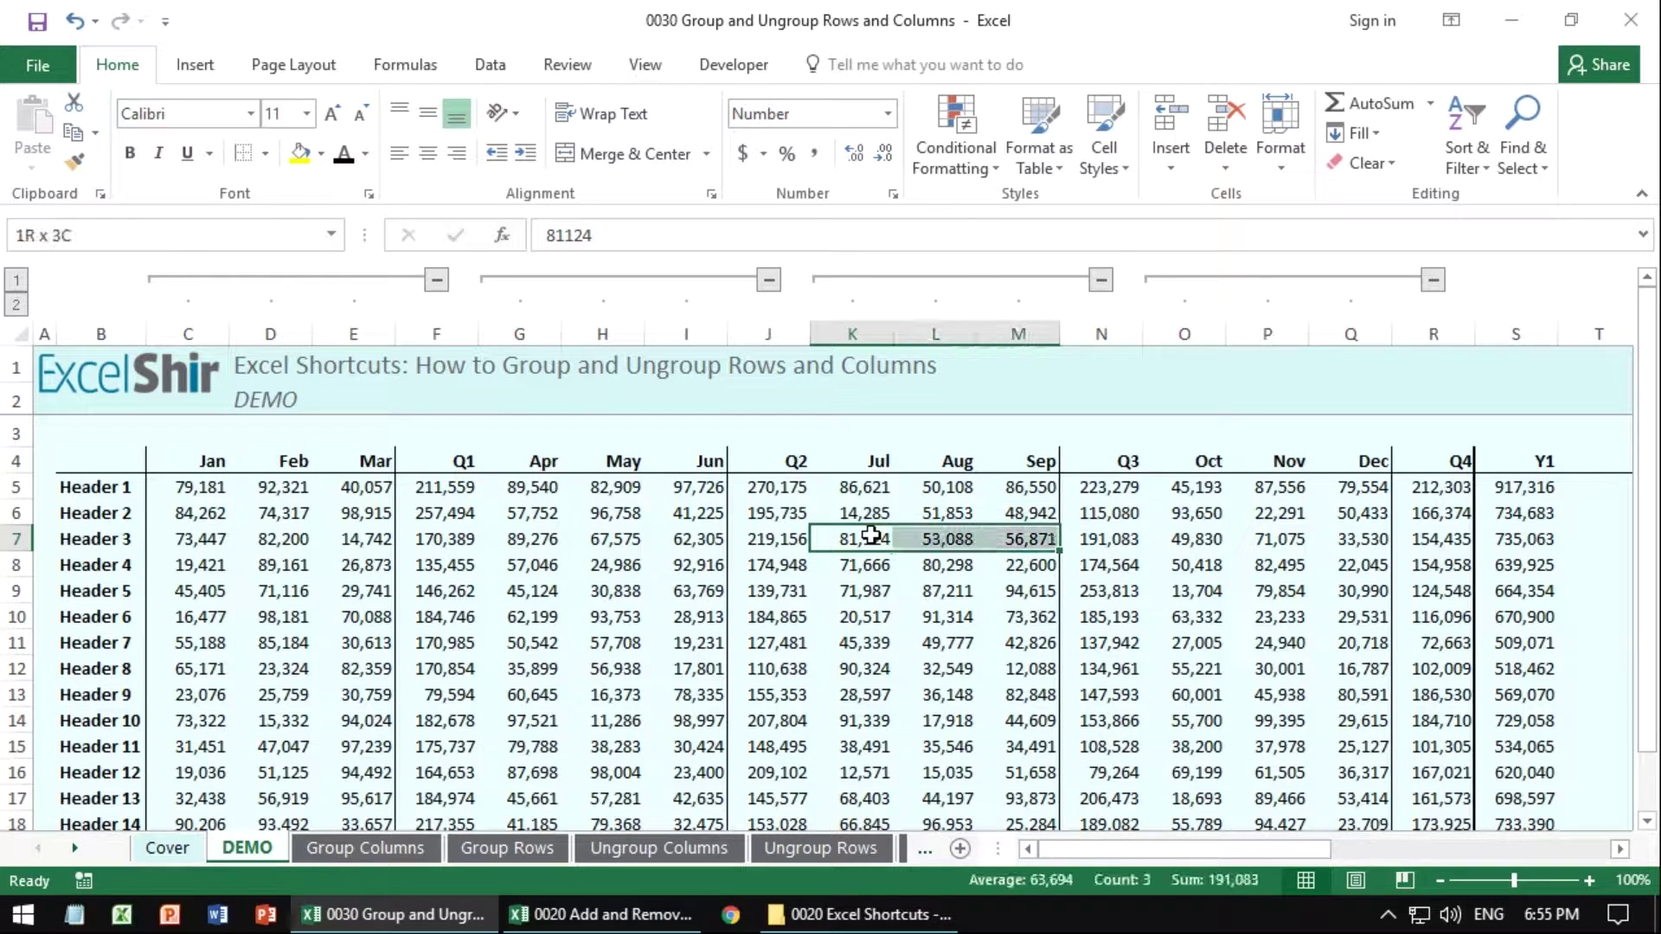
key(ctrl+0)
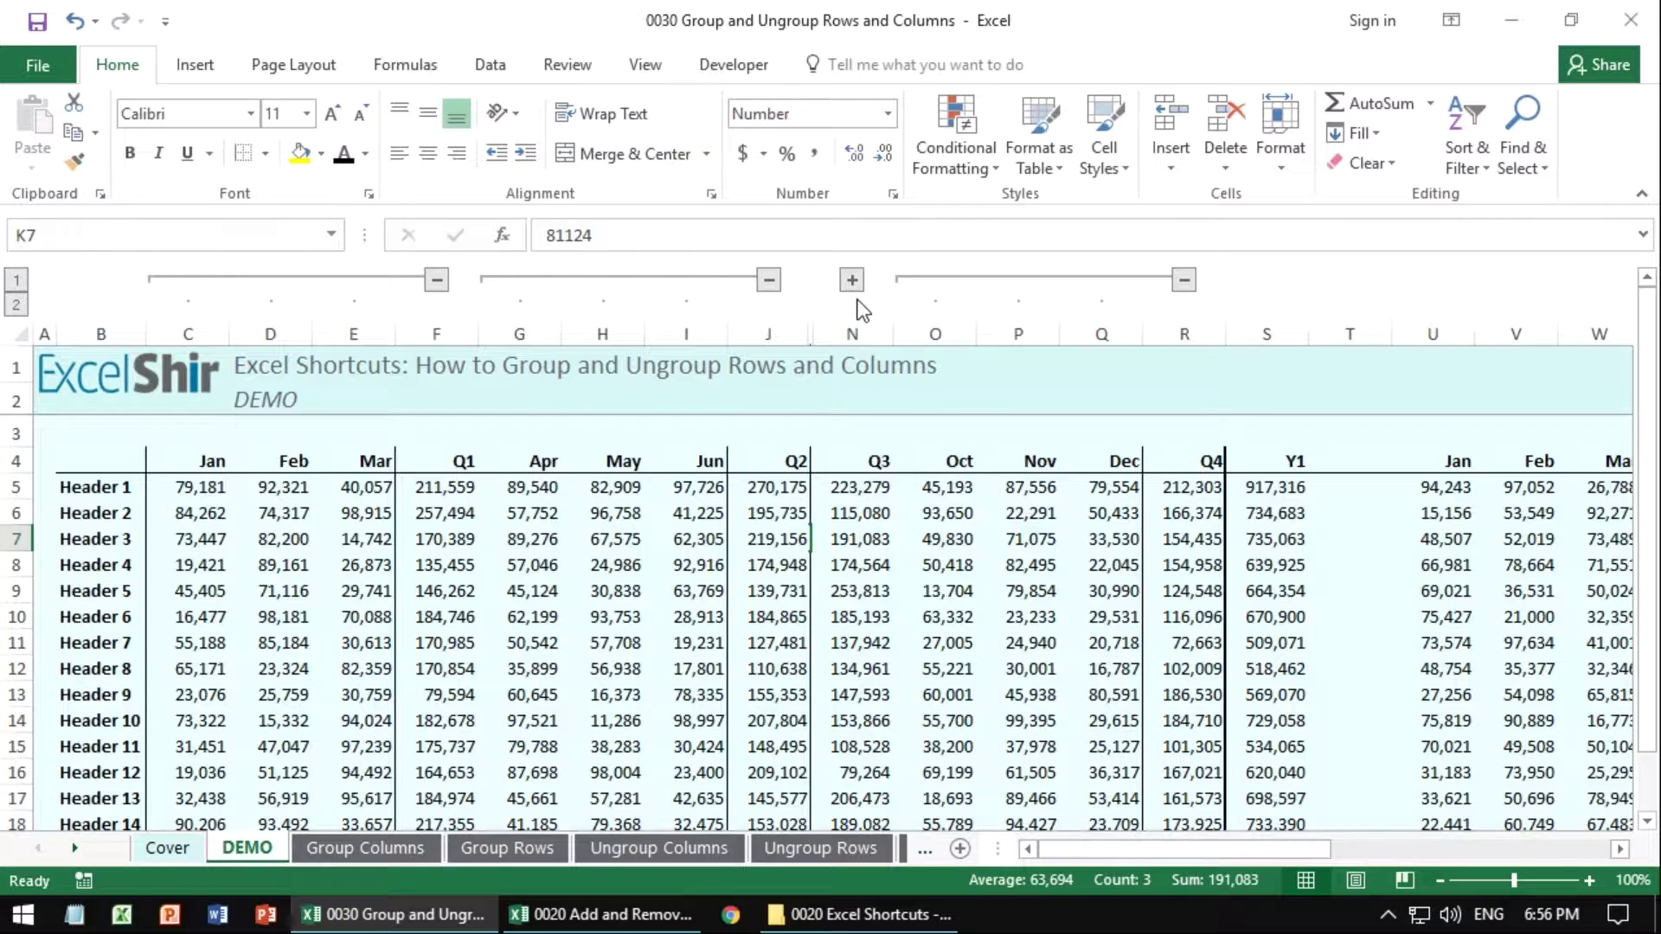
click(789, 517)
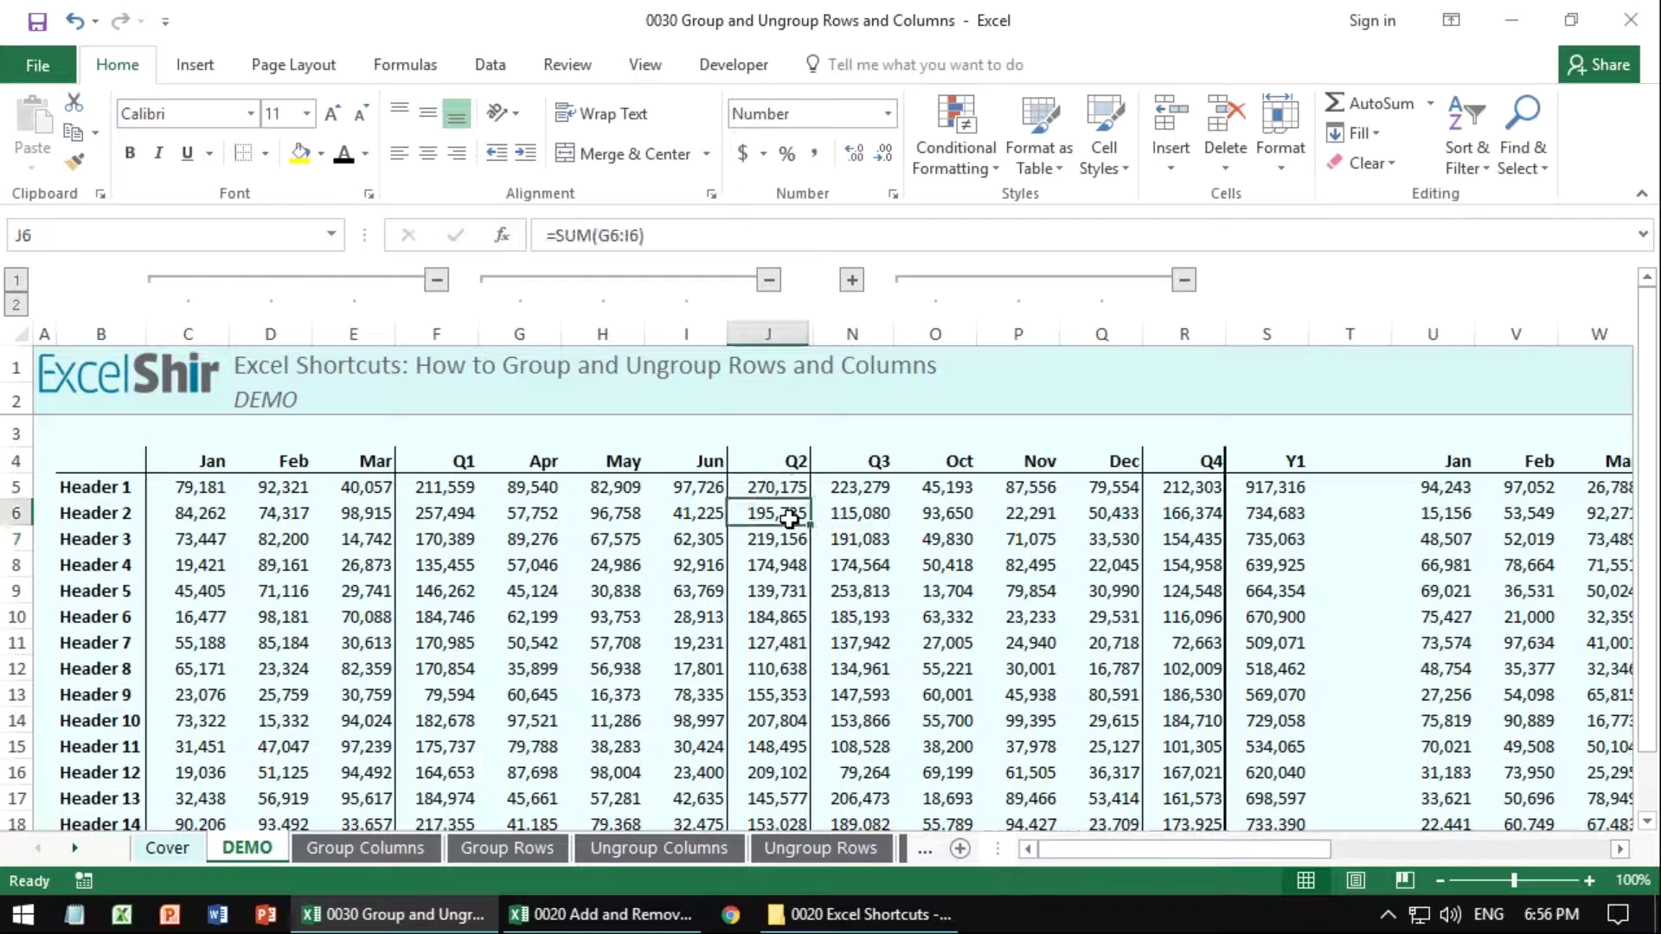
key(shift+Right)
key(ctrl+space)
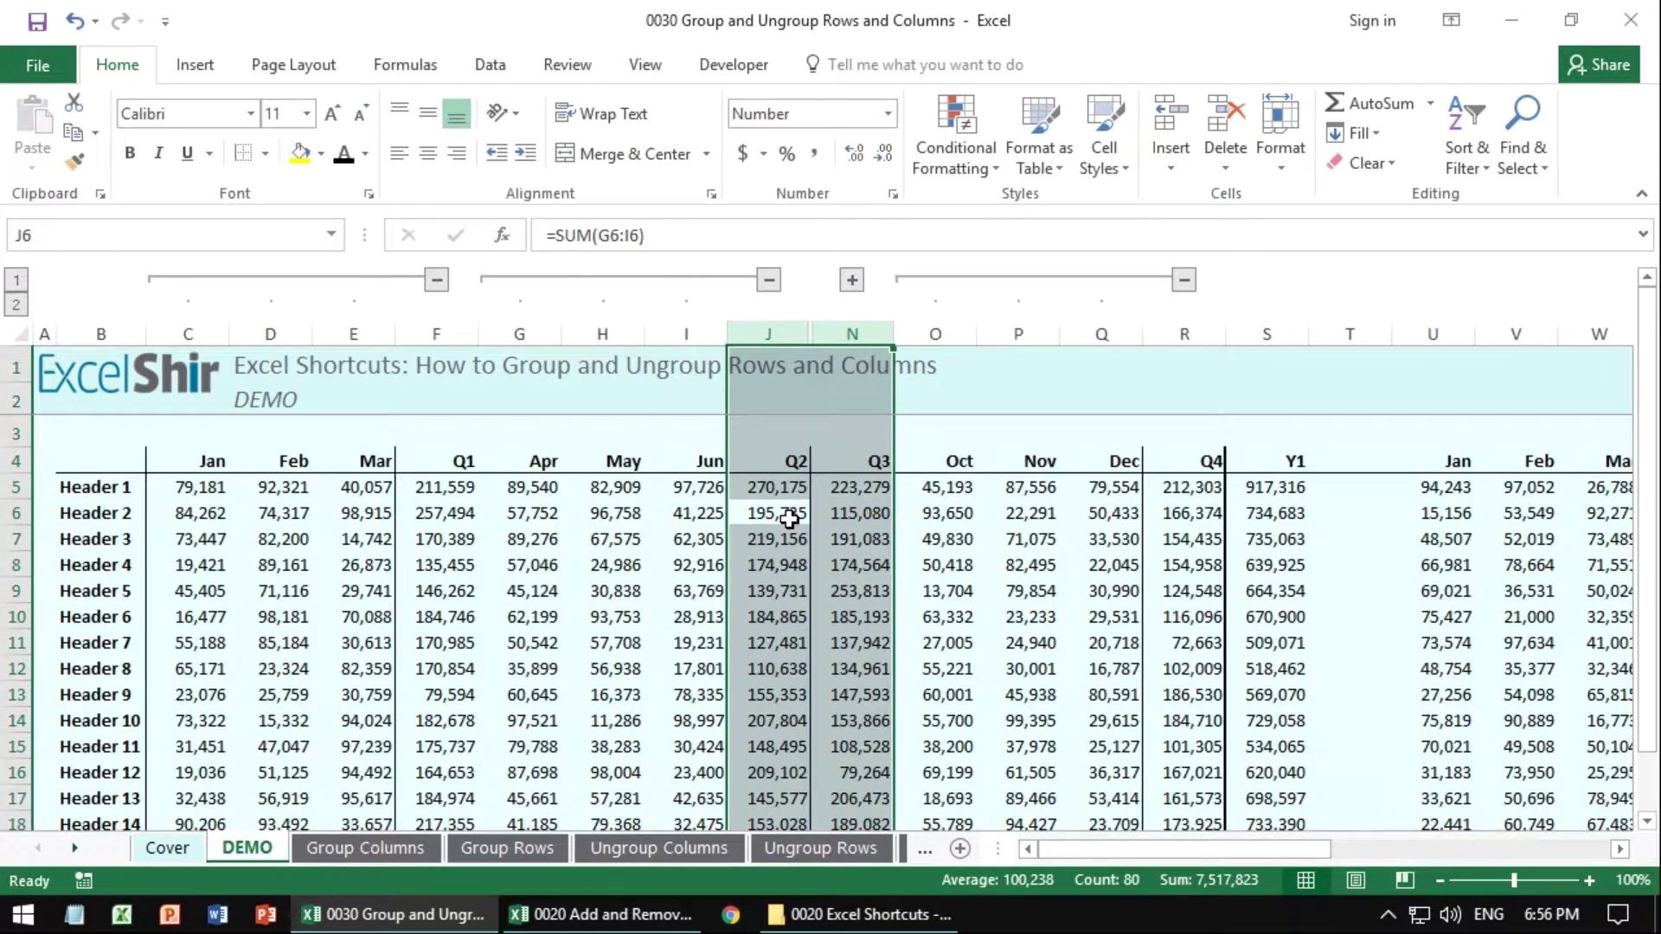
key(ctrl+shift+0)
key(ctrl+shift+0)
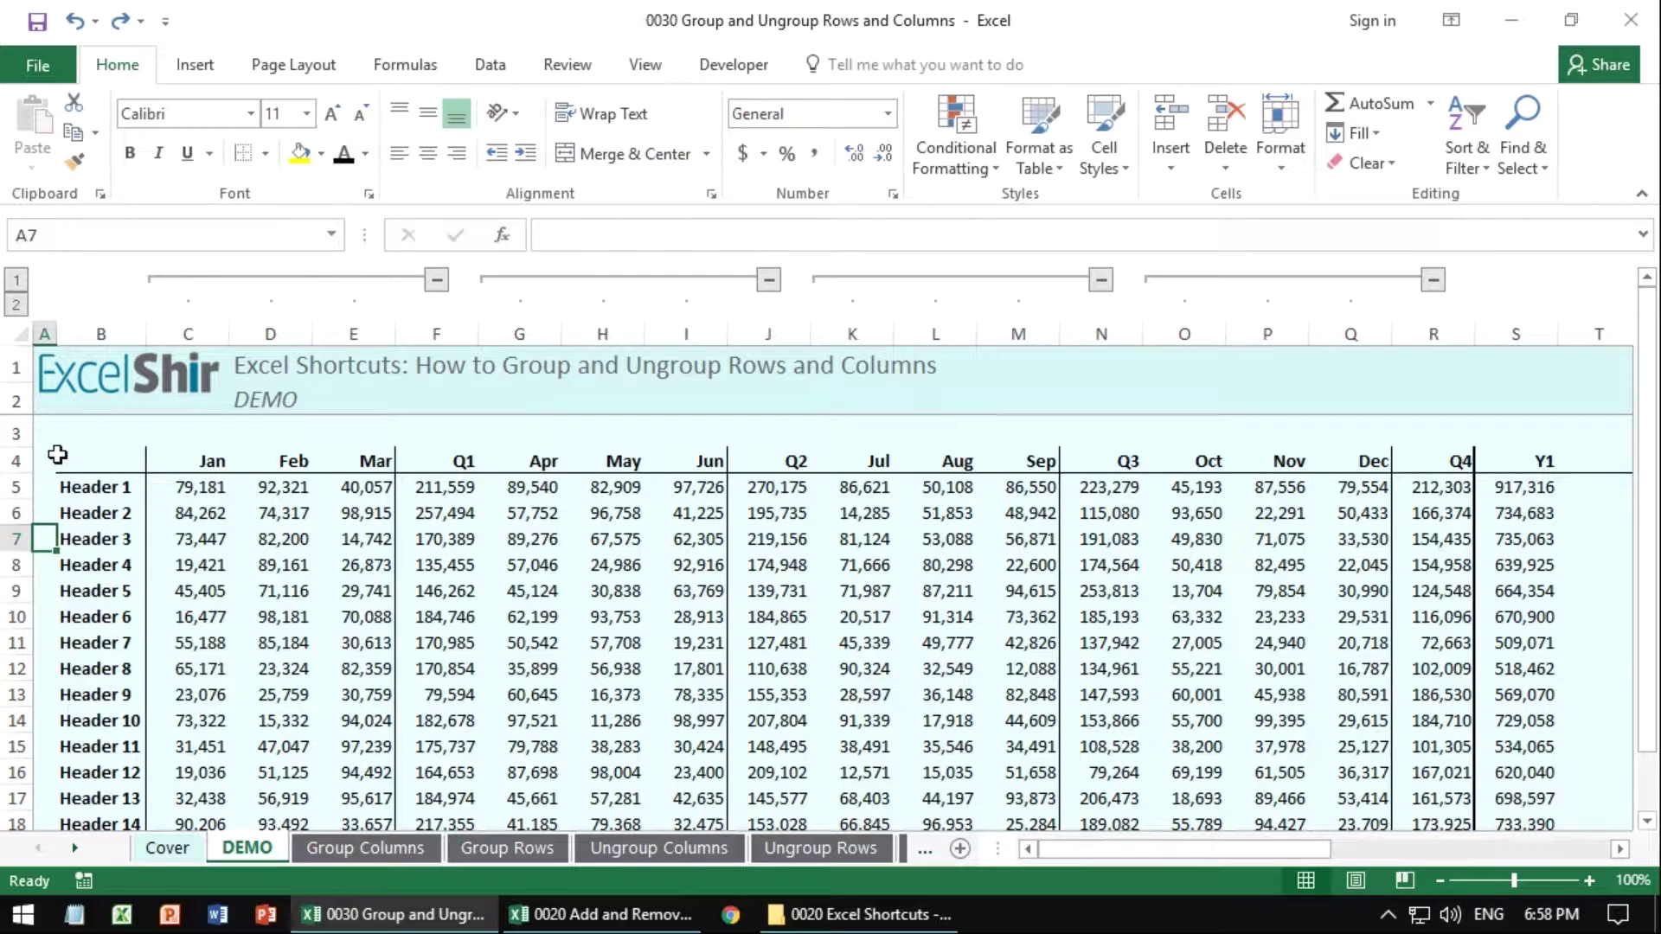
Group columns C through R into an outer year group.
click(210, 491)
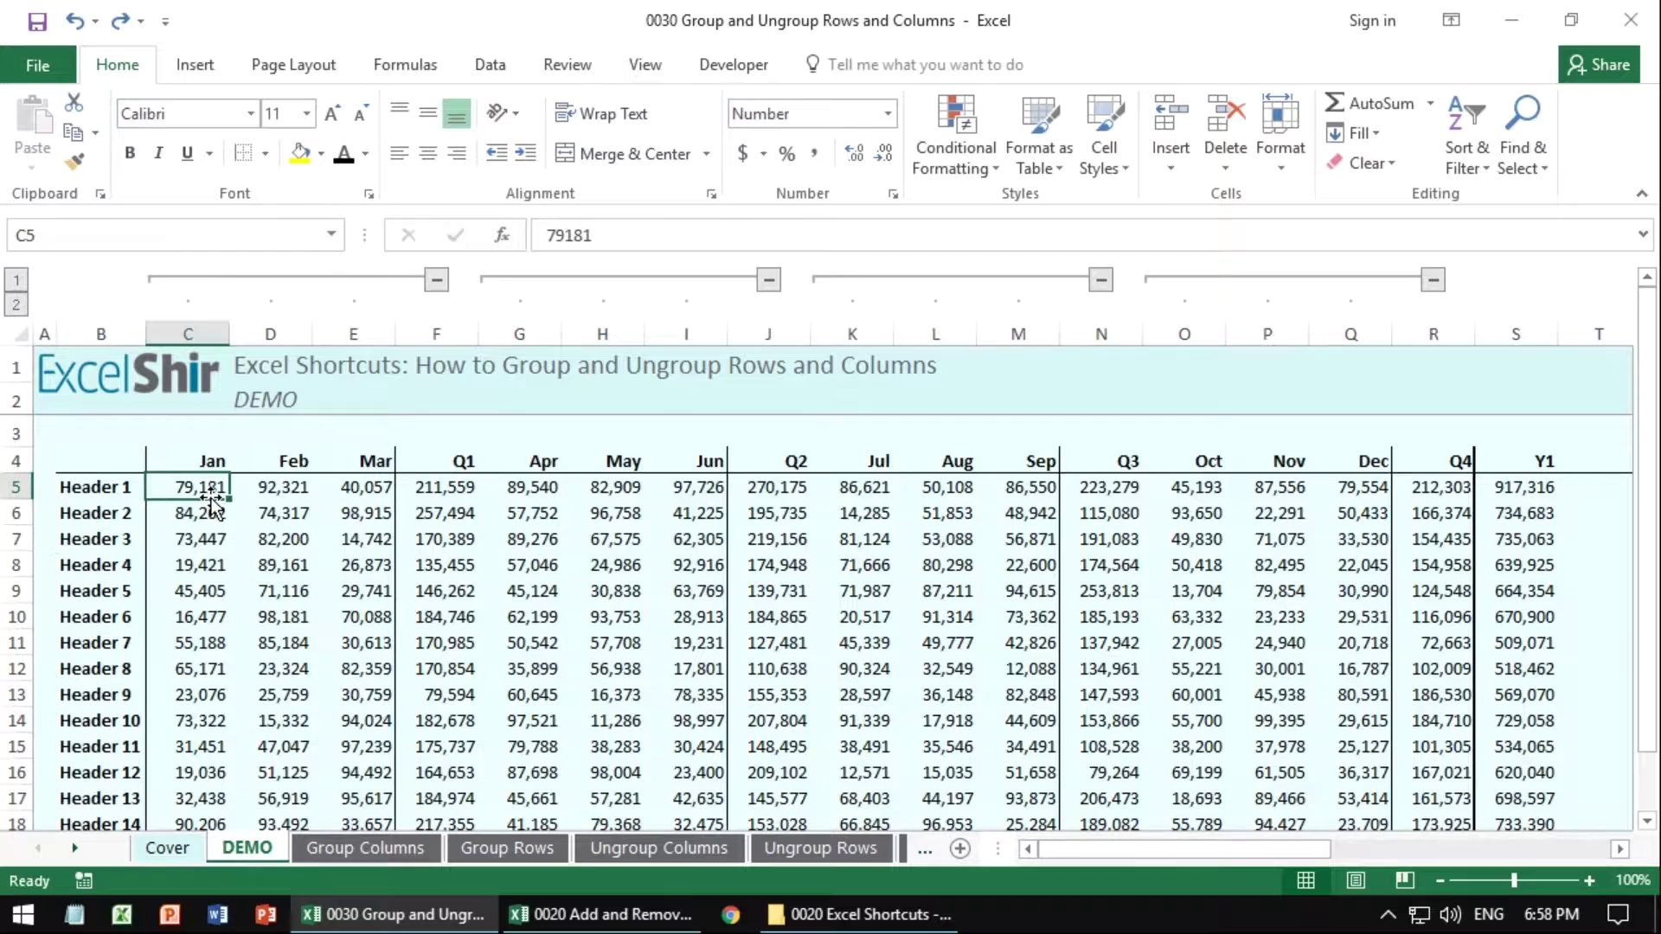
key(ctrl+space)
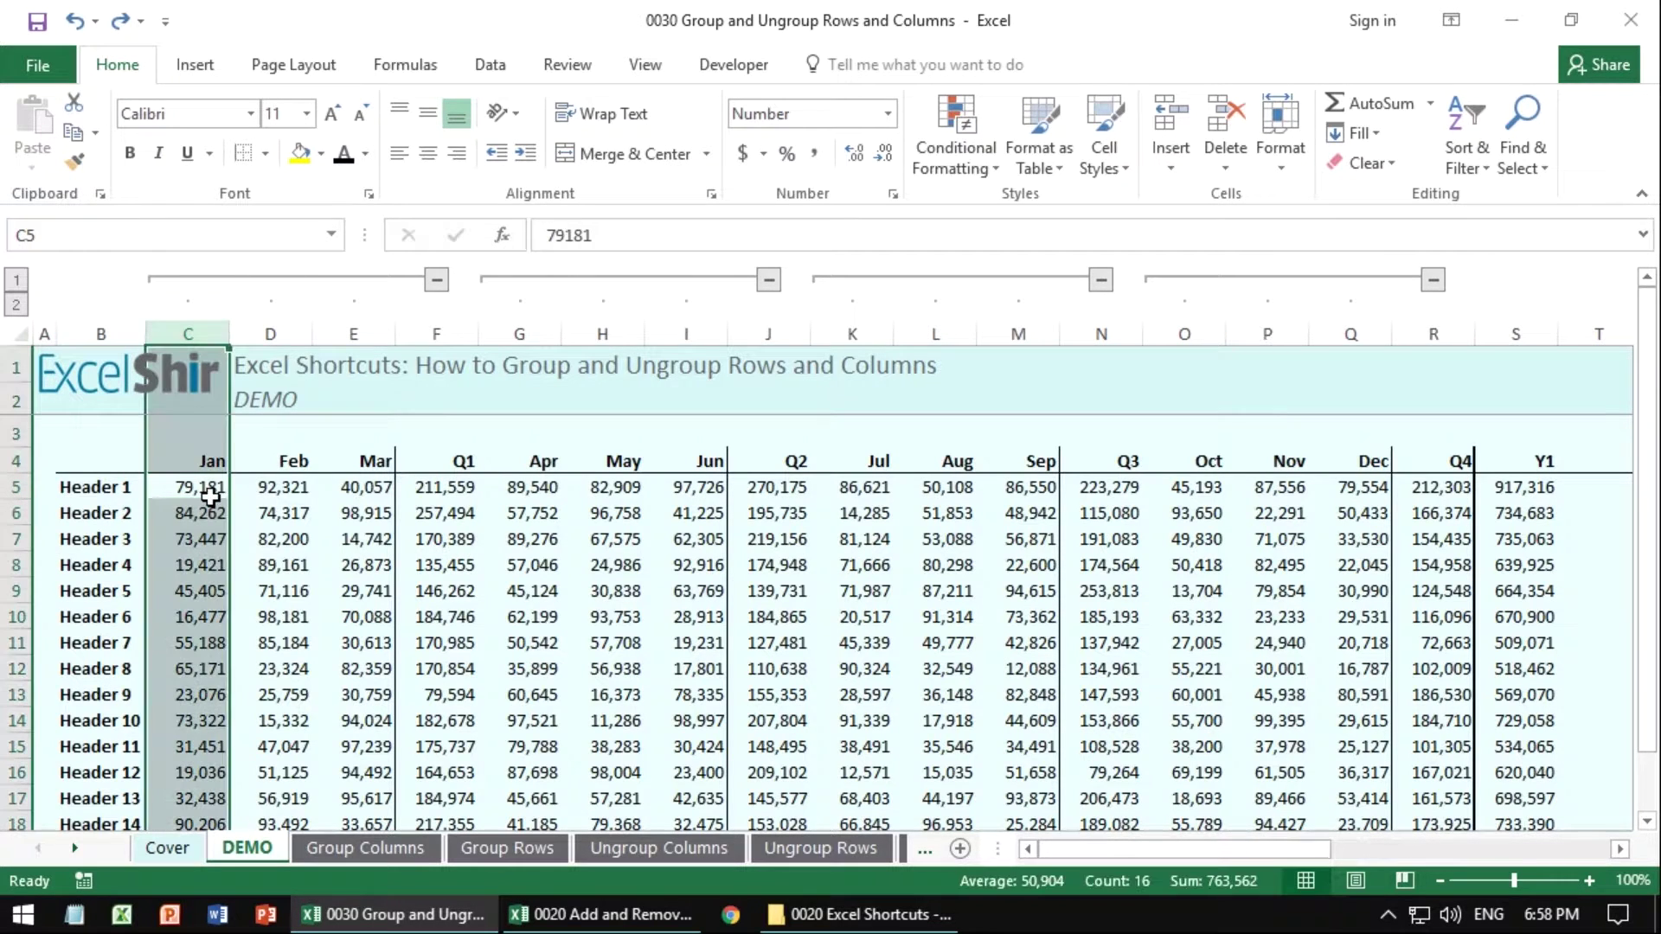
key(shift+Right)
key(shift+Right)
key(shift+Right)
key(shift+Right)
key(shift+Right)
key(shift+Right)
key(shift+Right)
key(shift+Right)
key(shift+Right)
key(shift+Right)
key(shift+Right)
key(shift+Right)
key(shift+Right)
key(shift+Right)
key(shift+Right)
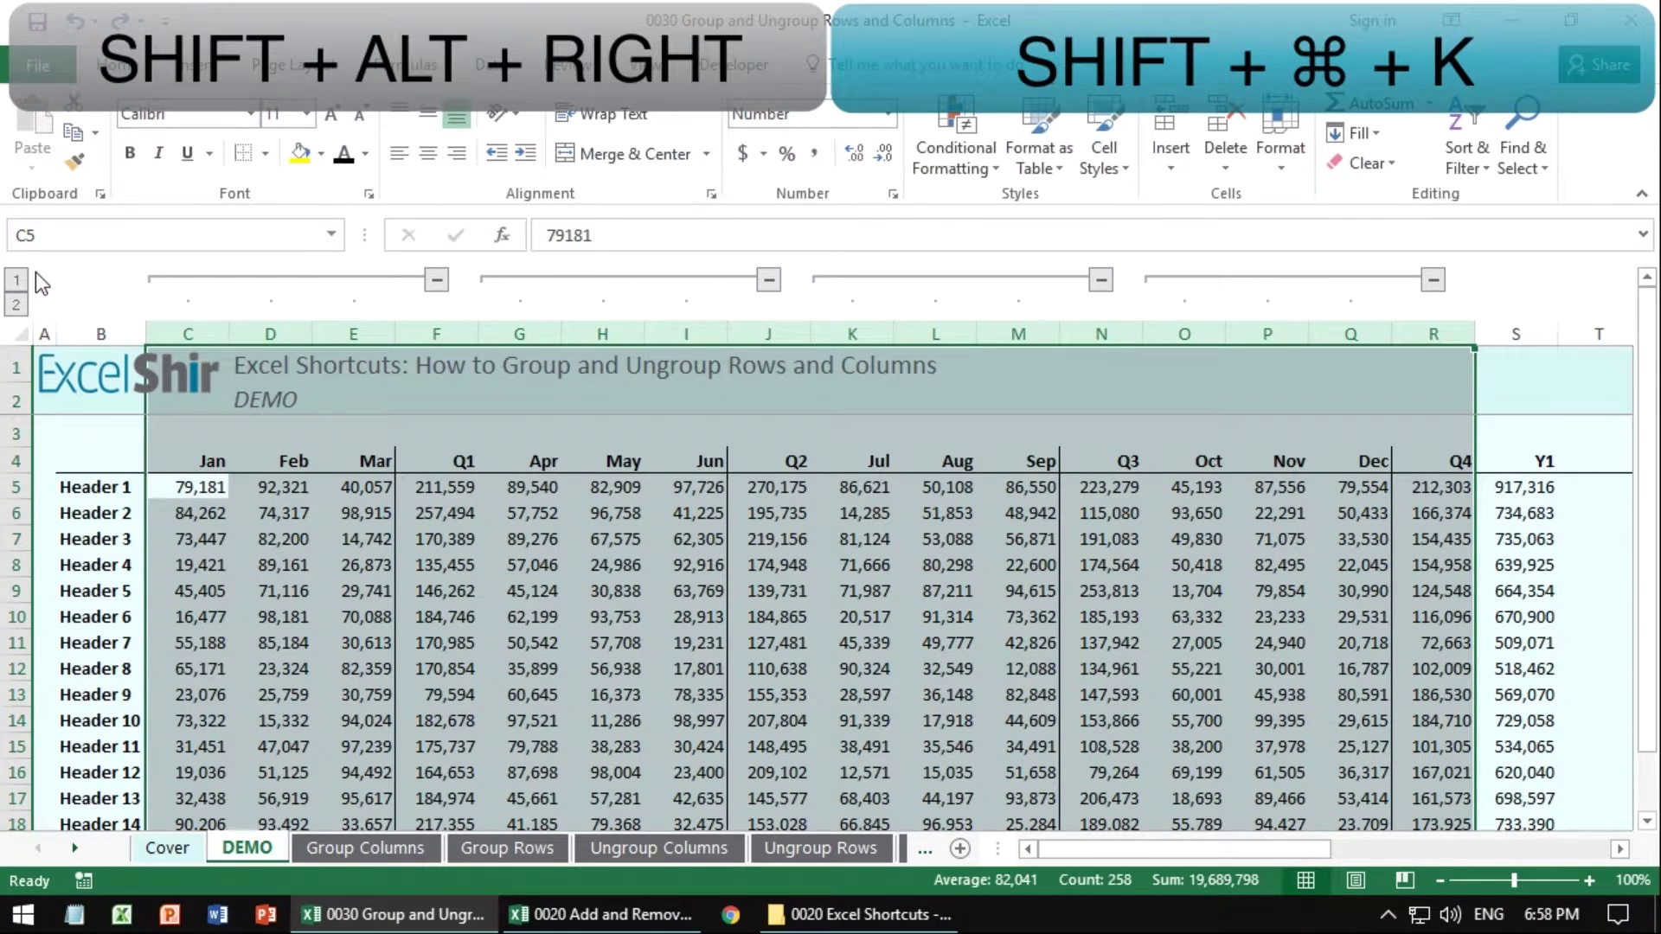
key(shift+alt+Right)
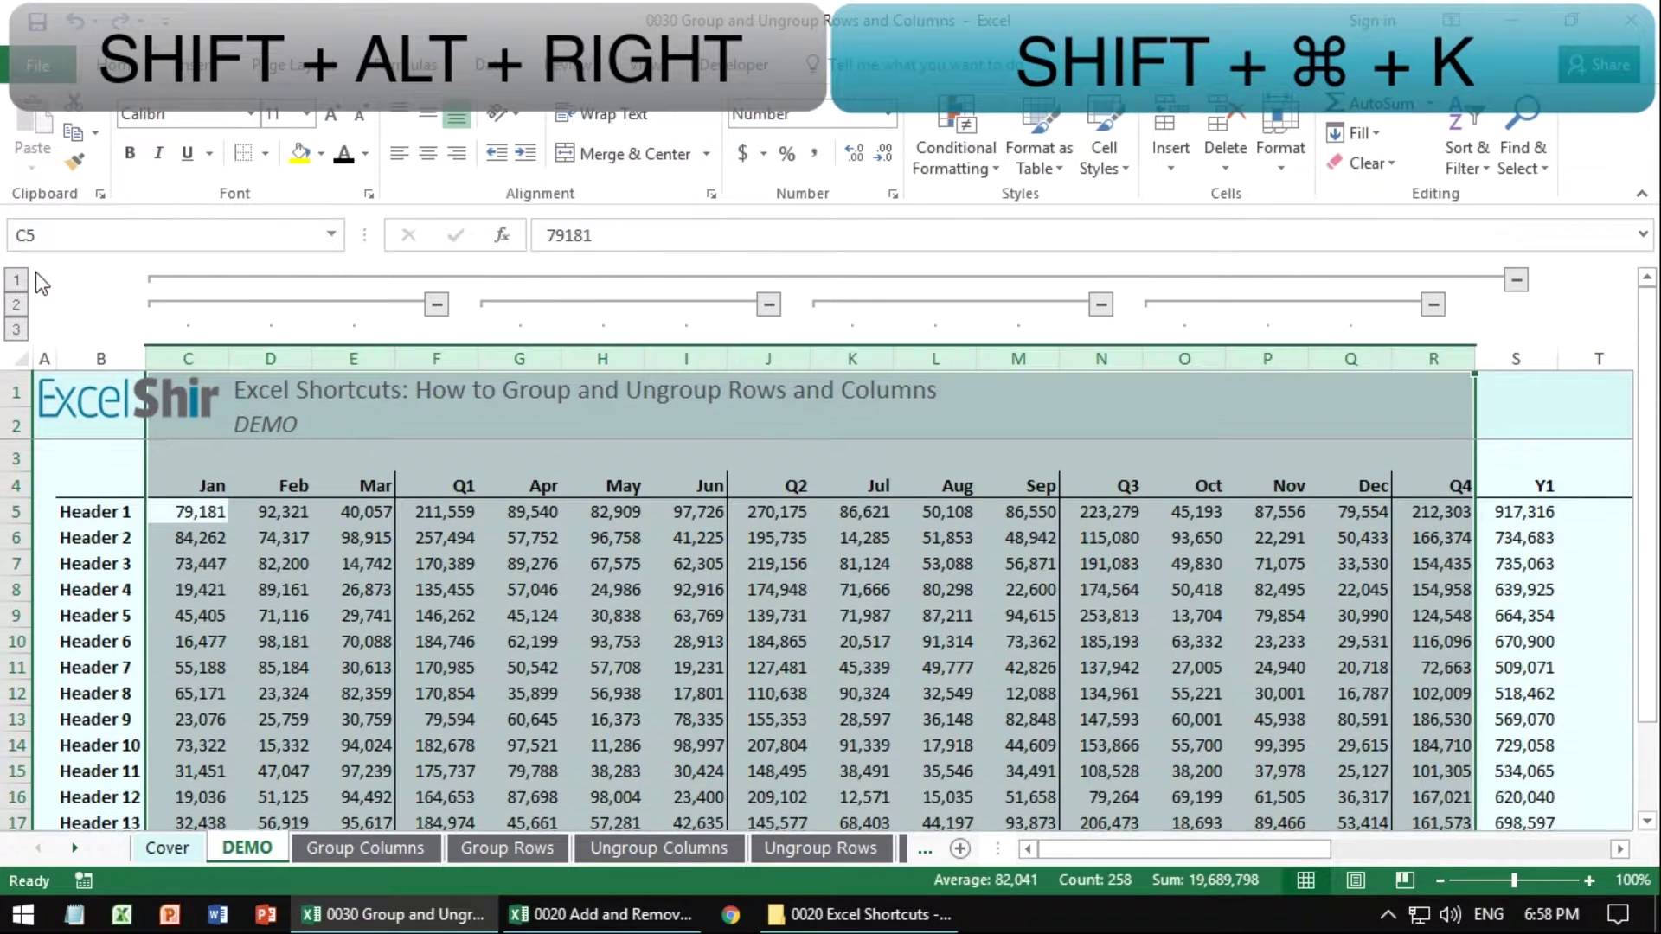
Test outline levels 1–3, from year totals to all months, then go to Group Columns.
click(1515, 279)
click(530, 537)
click(194, 537)
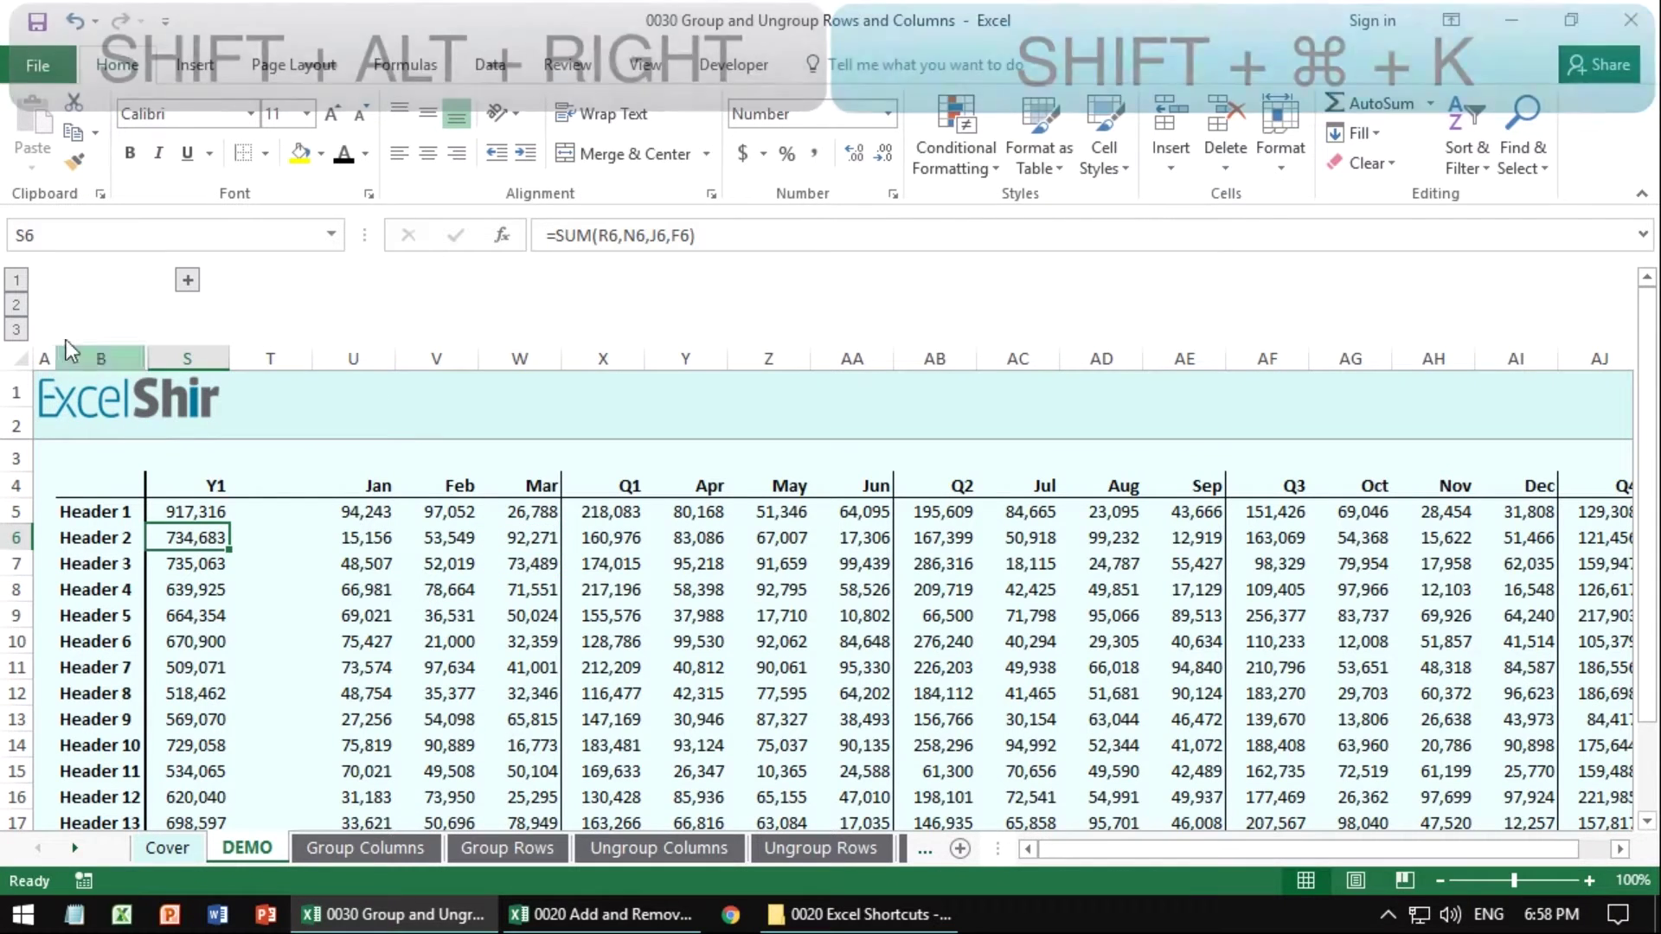
click(16, 305)
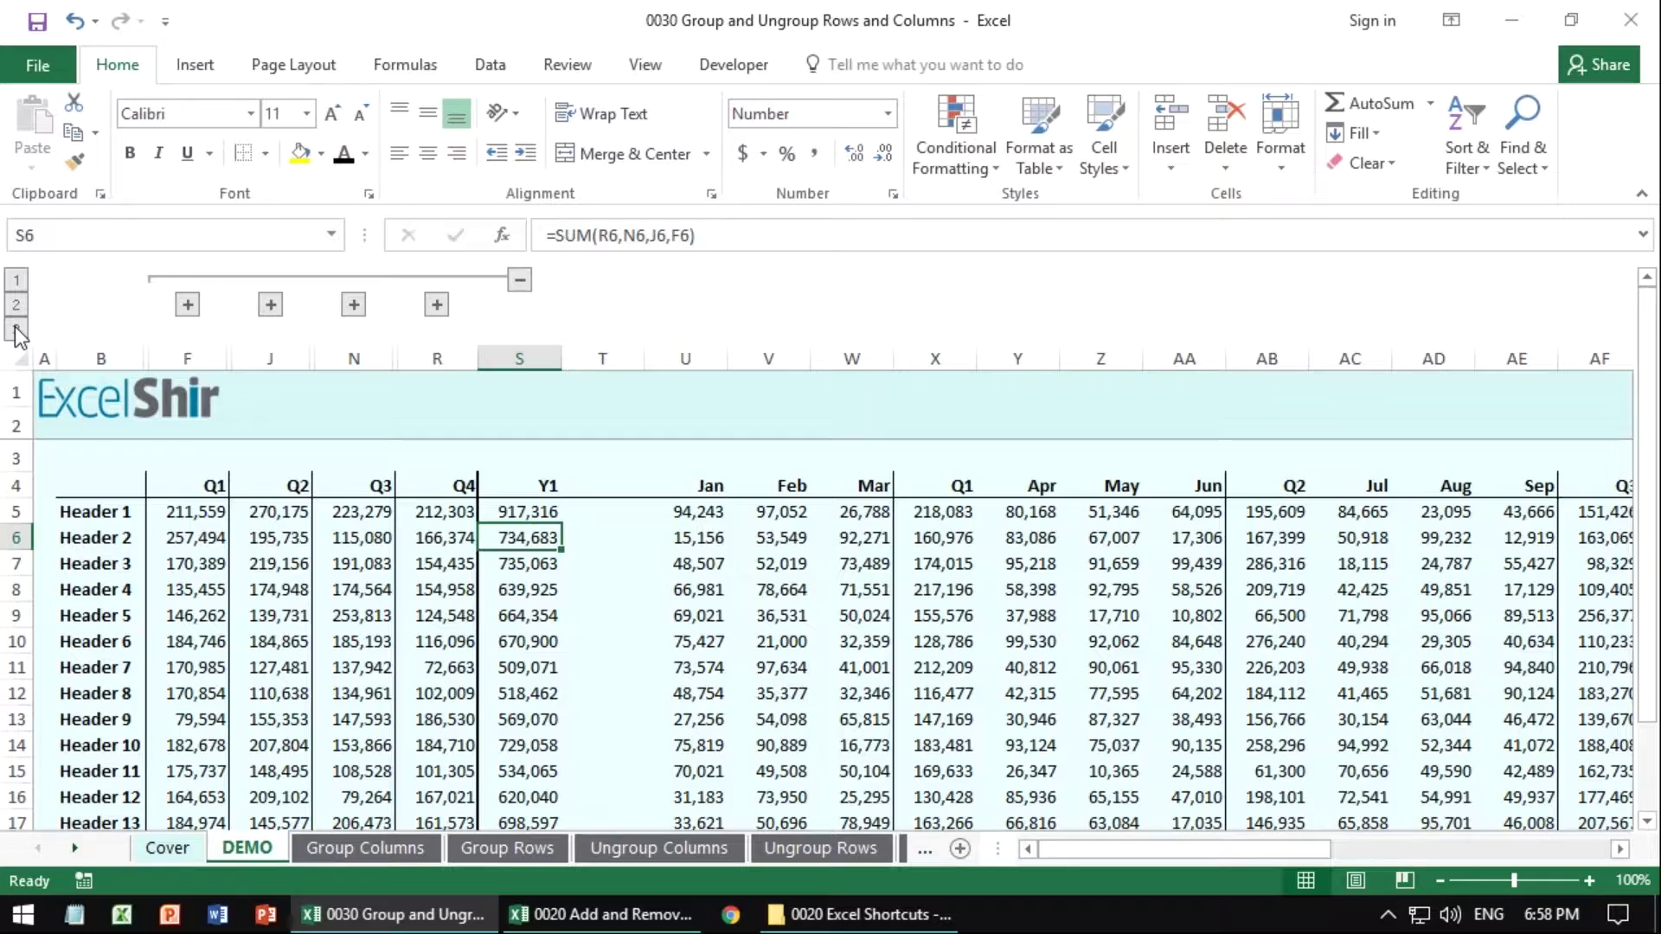
click(16, 329)
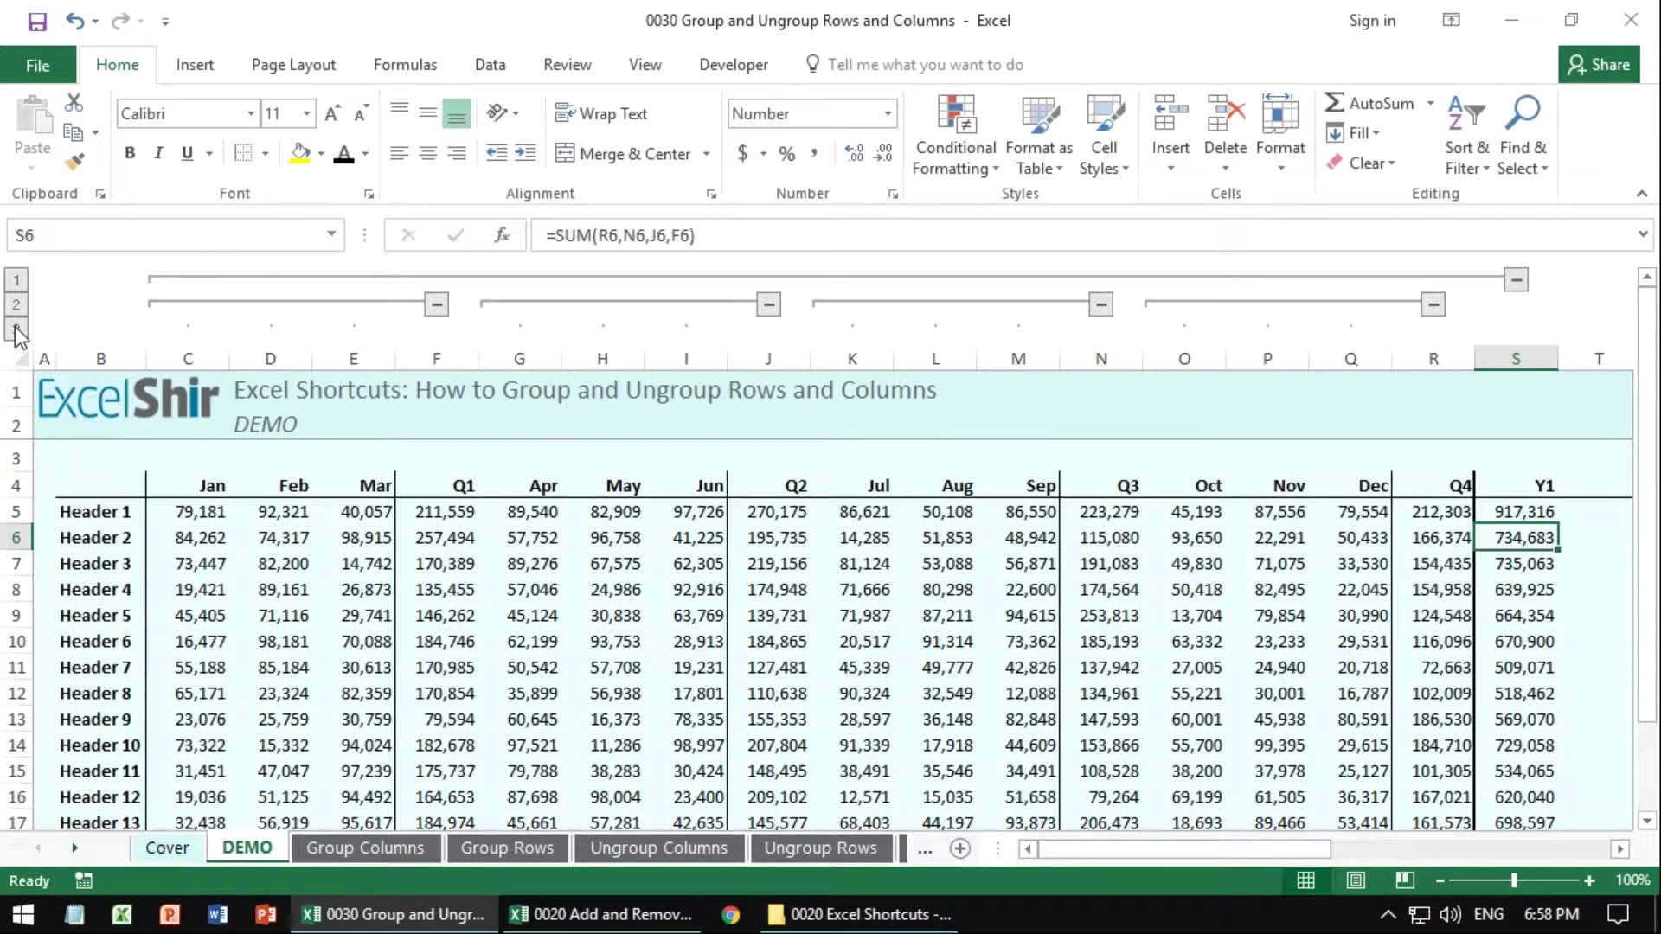
key(ctrl+Page_Down)
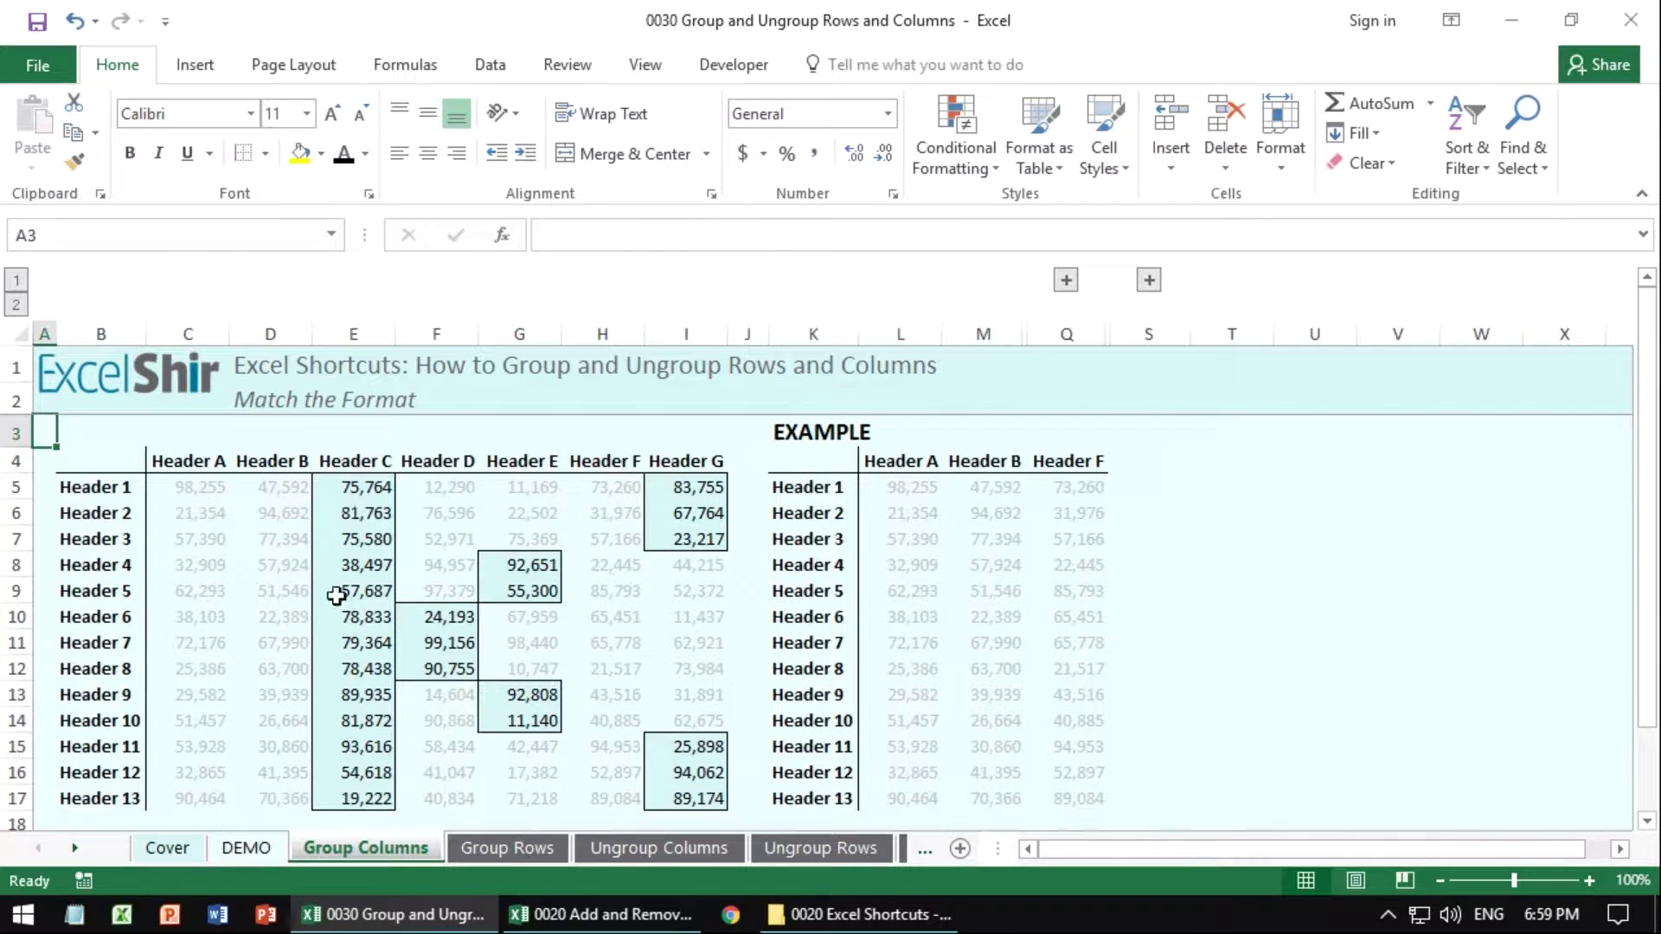
Group columns E to G as a column group and collapse it.
click(338, 666)
drag(419, 668, 493, 660)
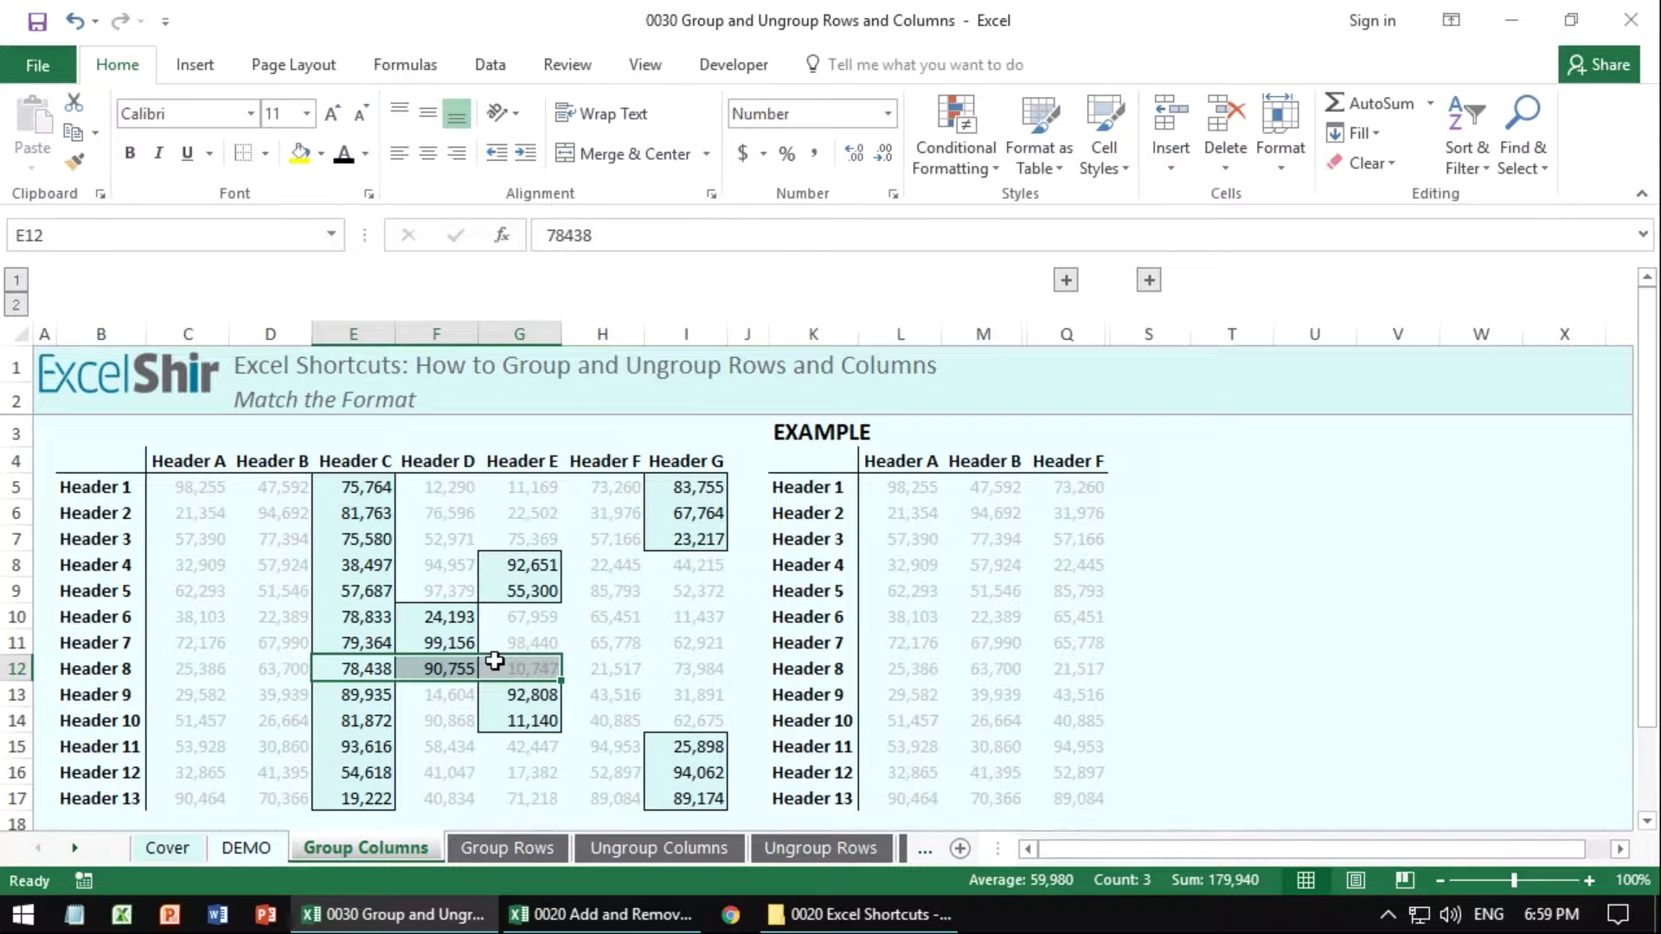
key(shift+alt+Right)
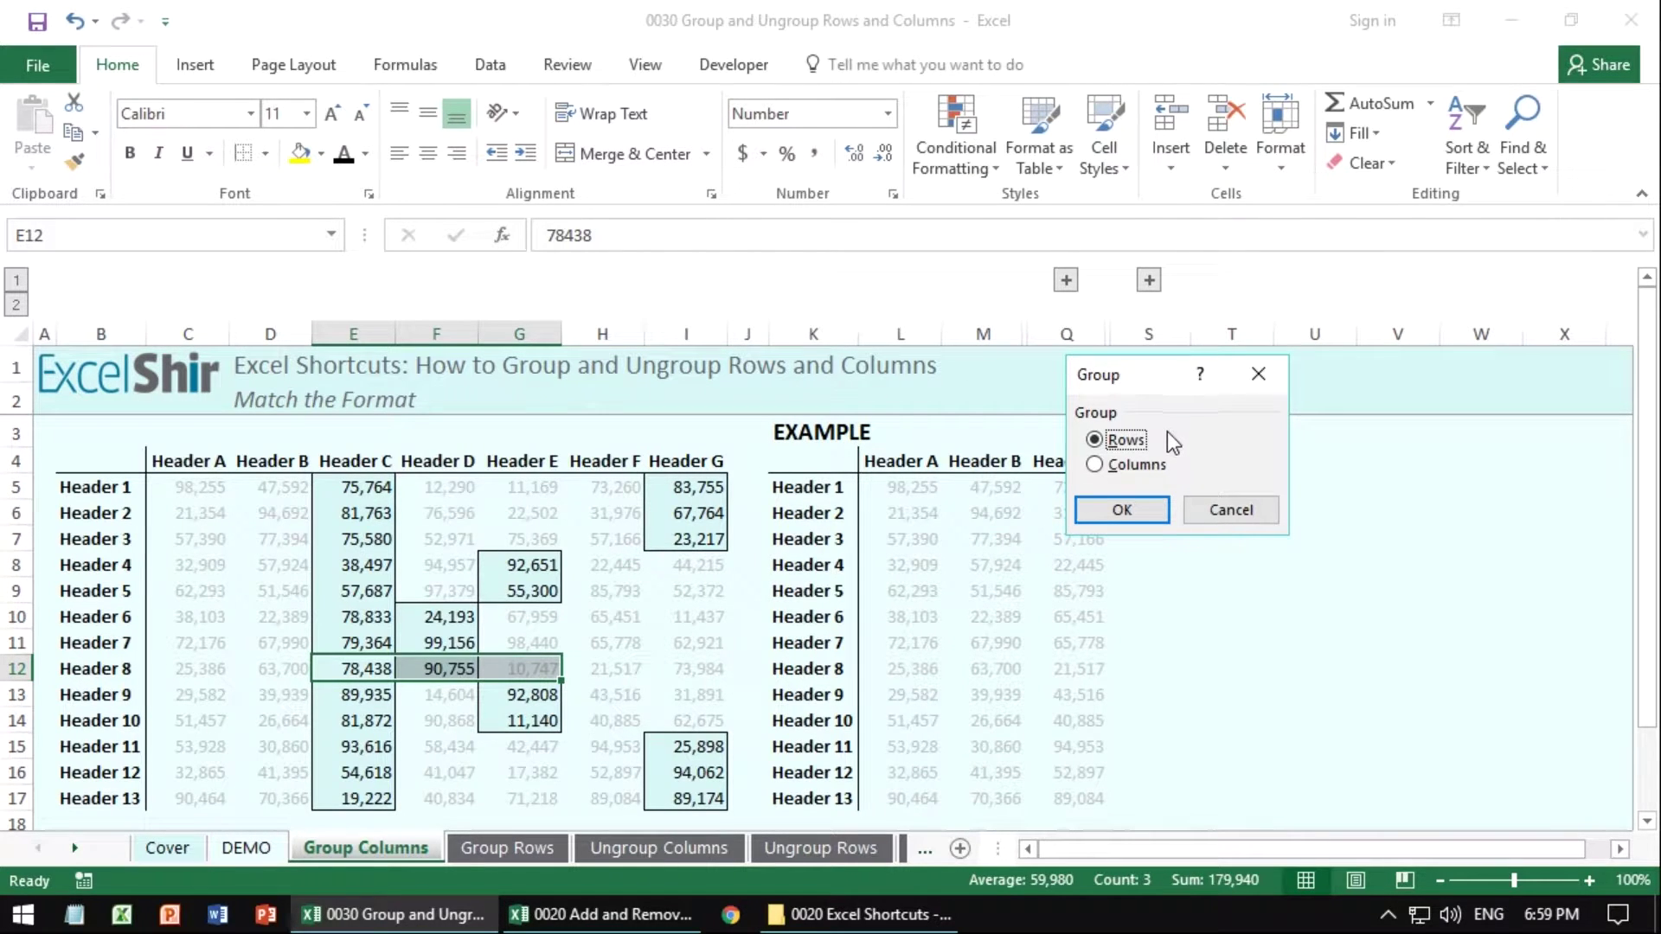
click(1094, 465)
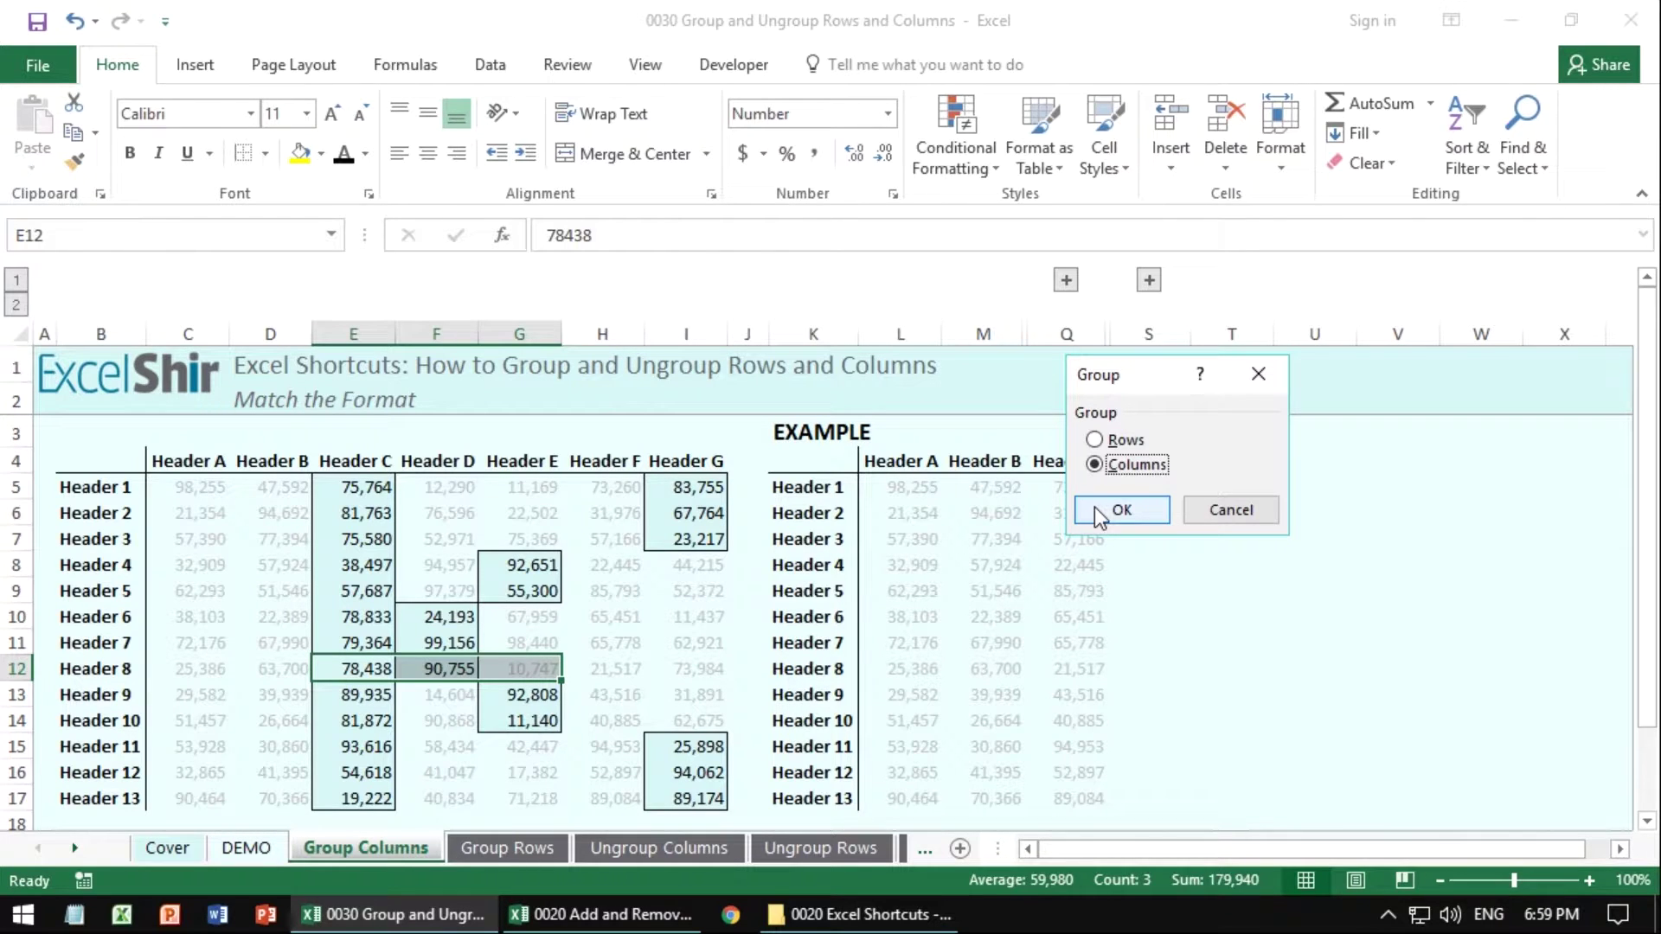
click(1116, 509)
click(603, 283)
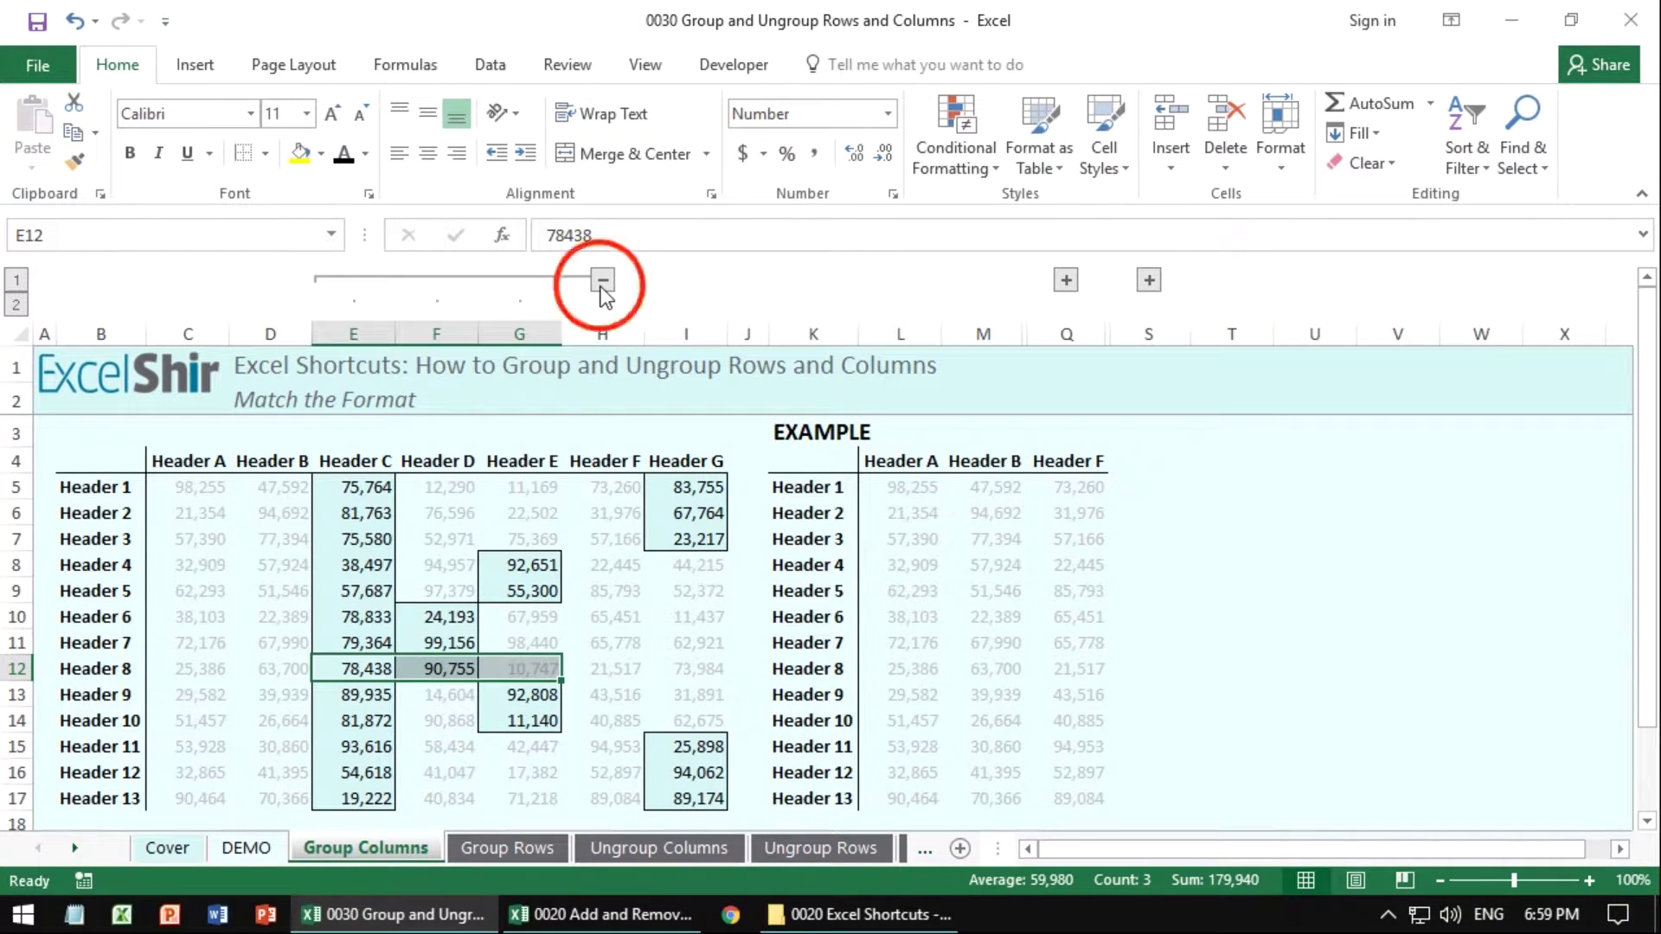
Group and collapse column I on its own, then move to the CHALLENGE sheet.
click(447, 541)
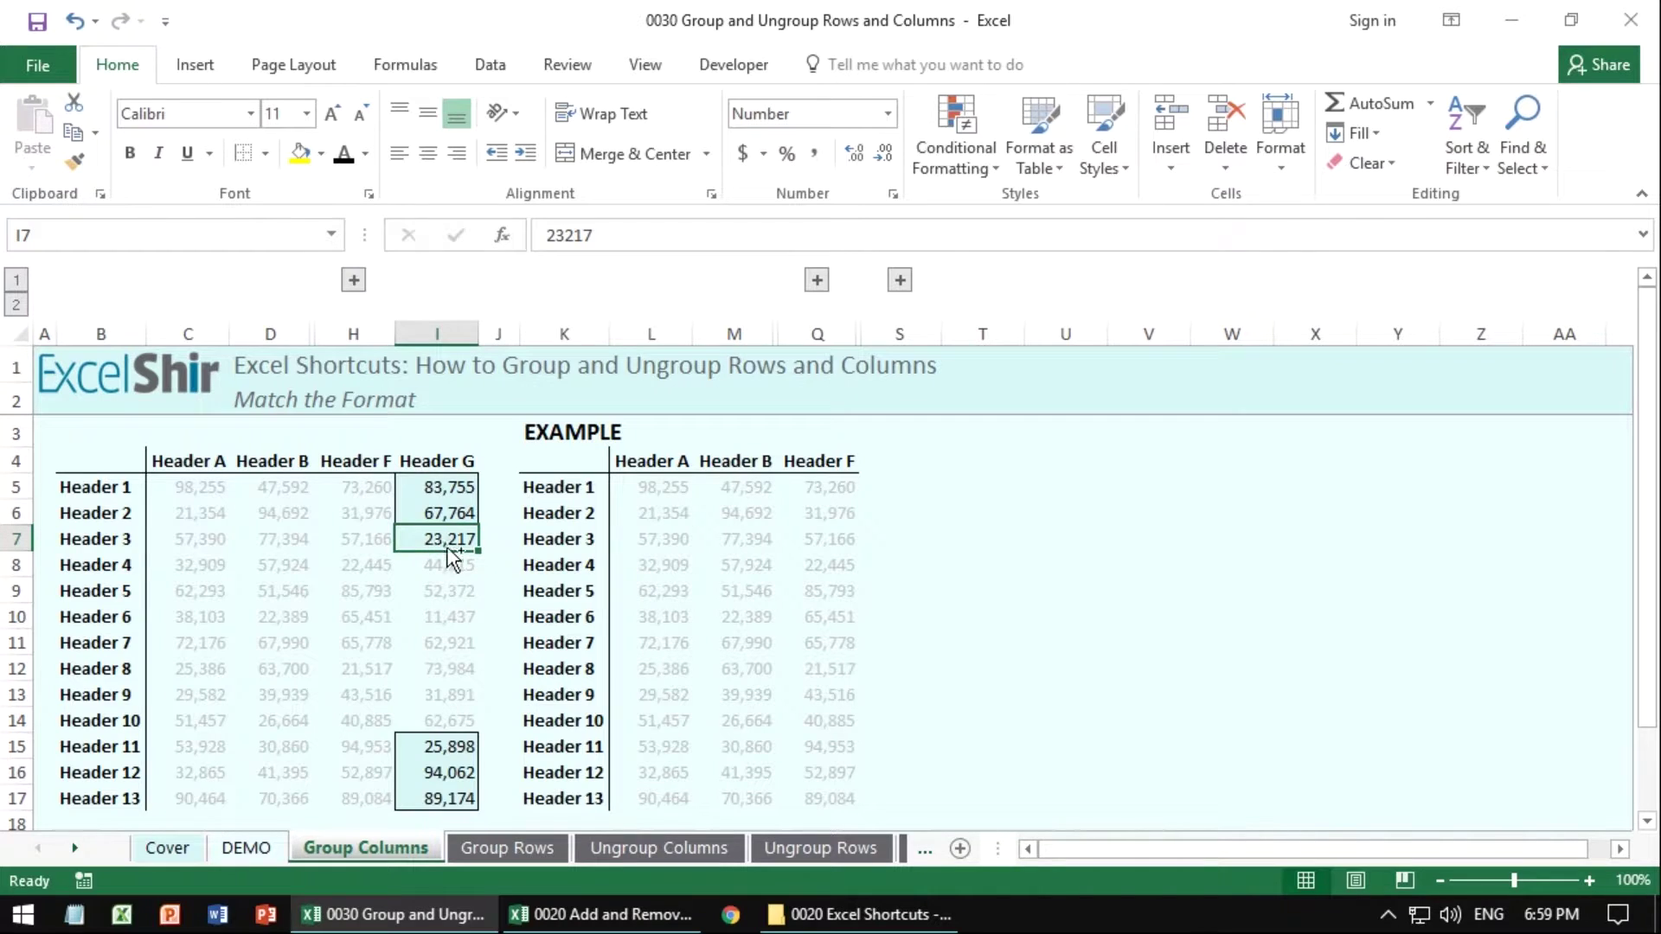
key(ctrl+space)
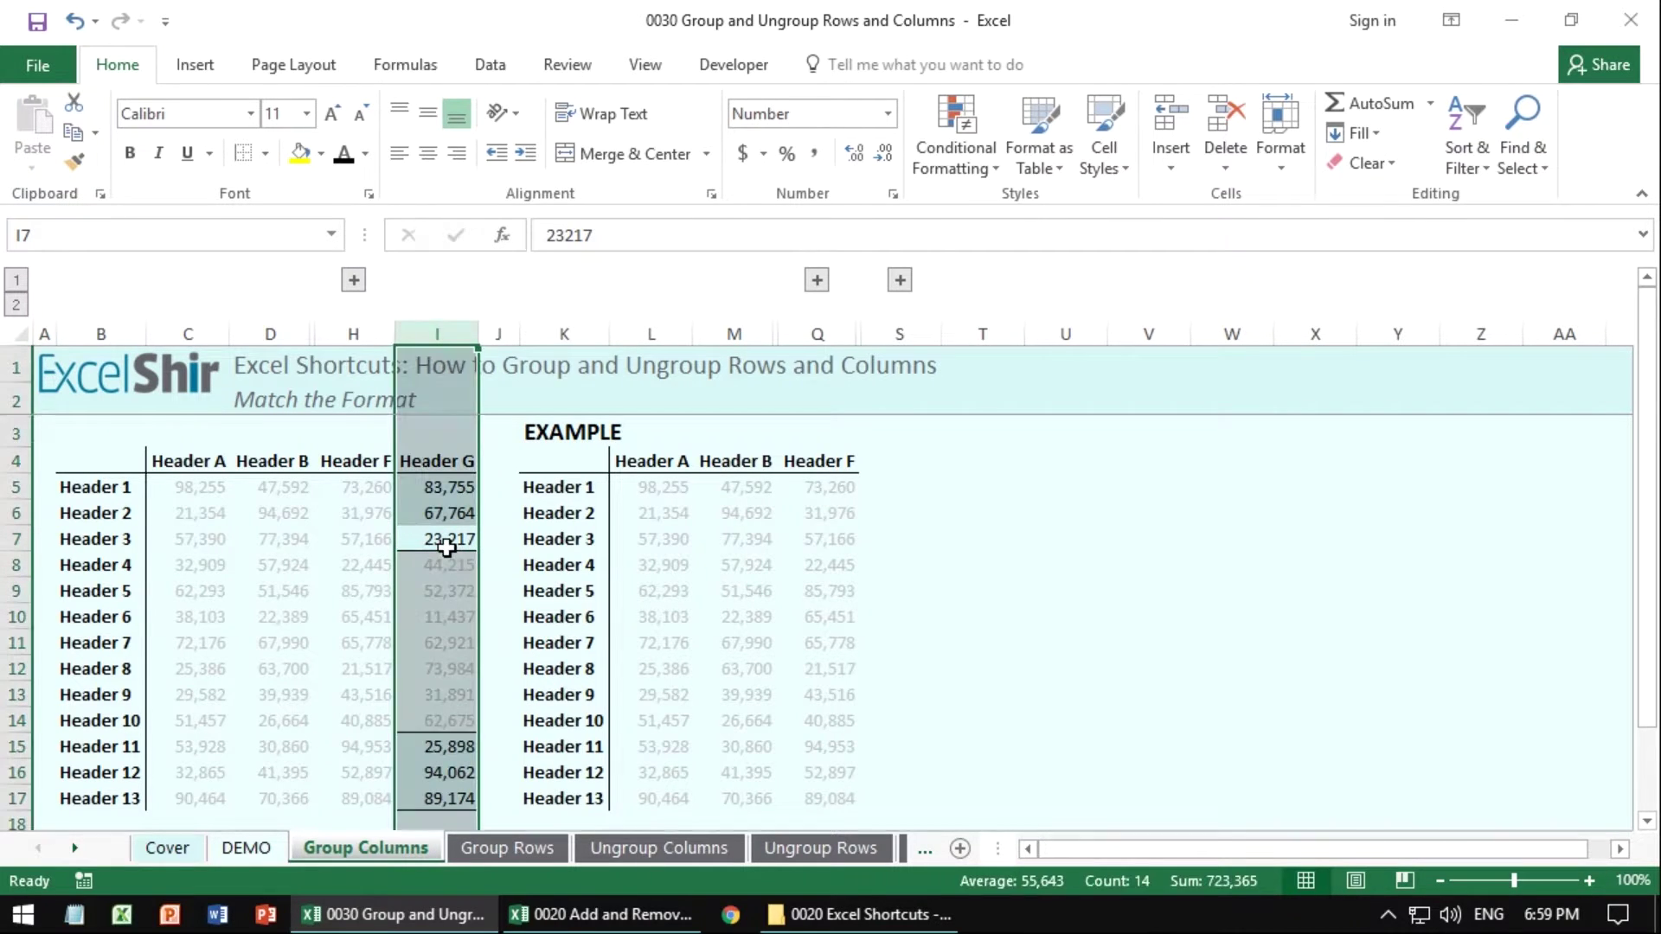
key(shift+alt+Right)
click(500, 279)
click(983, 530)
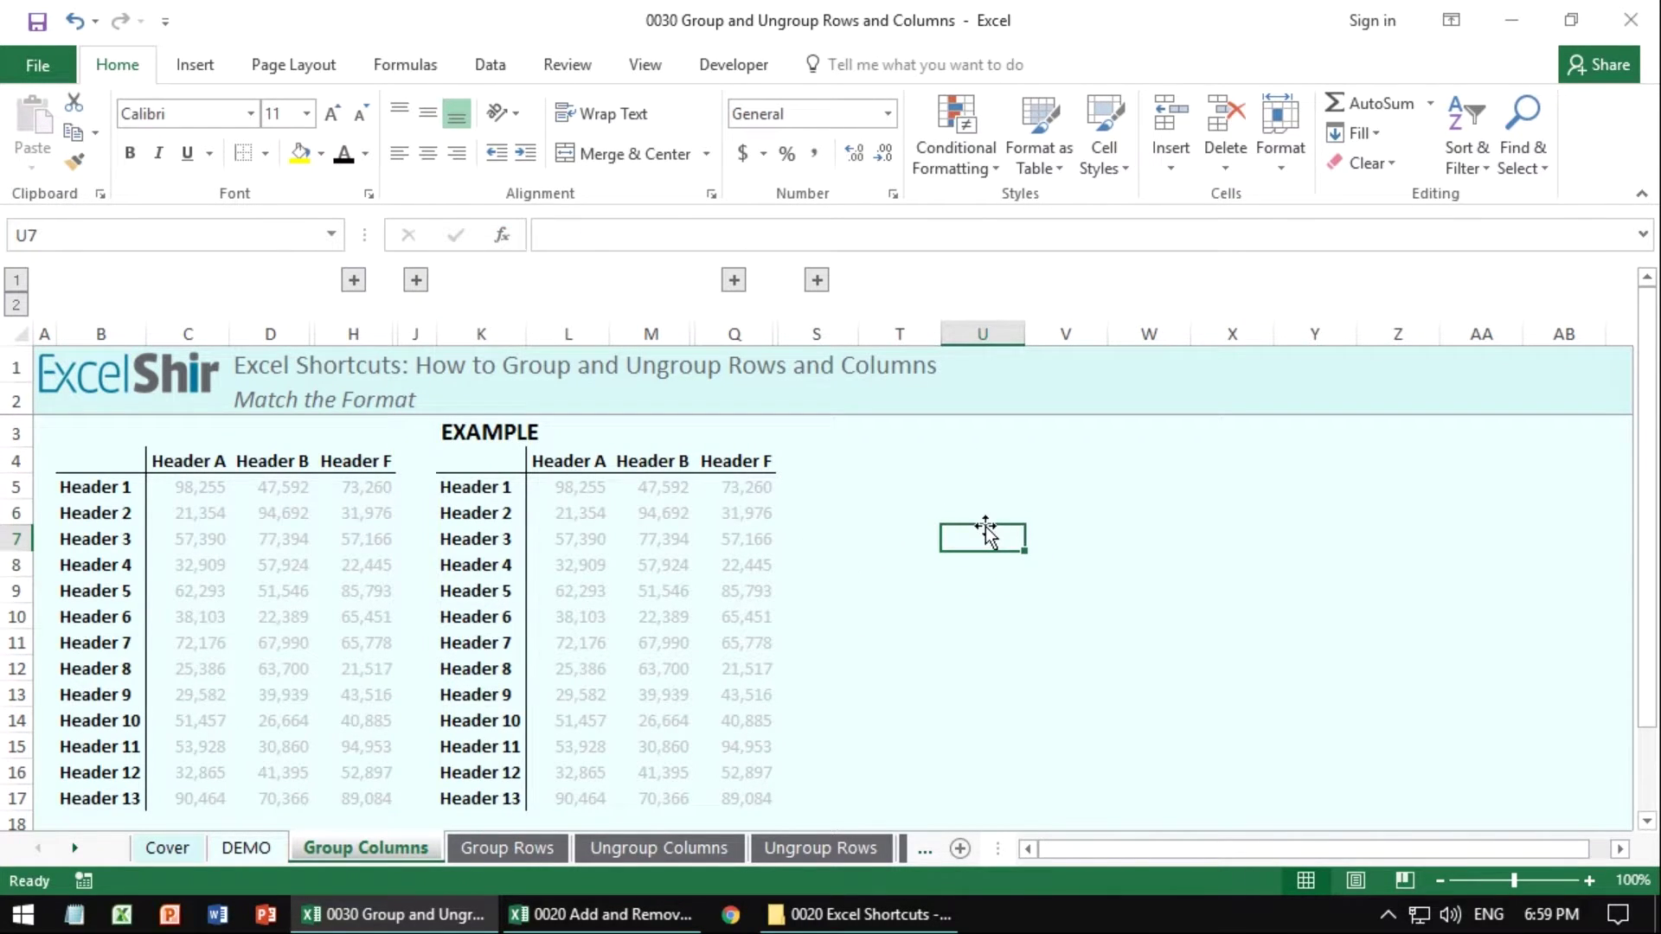
key(ctrl+Page_Down)
key(ctrl+Page_Down)
key(ctrl+Page_Down)
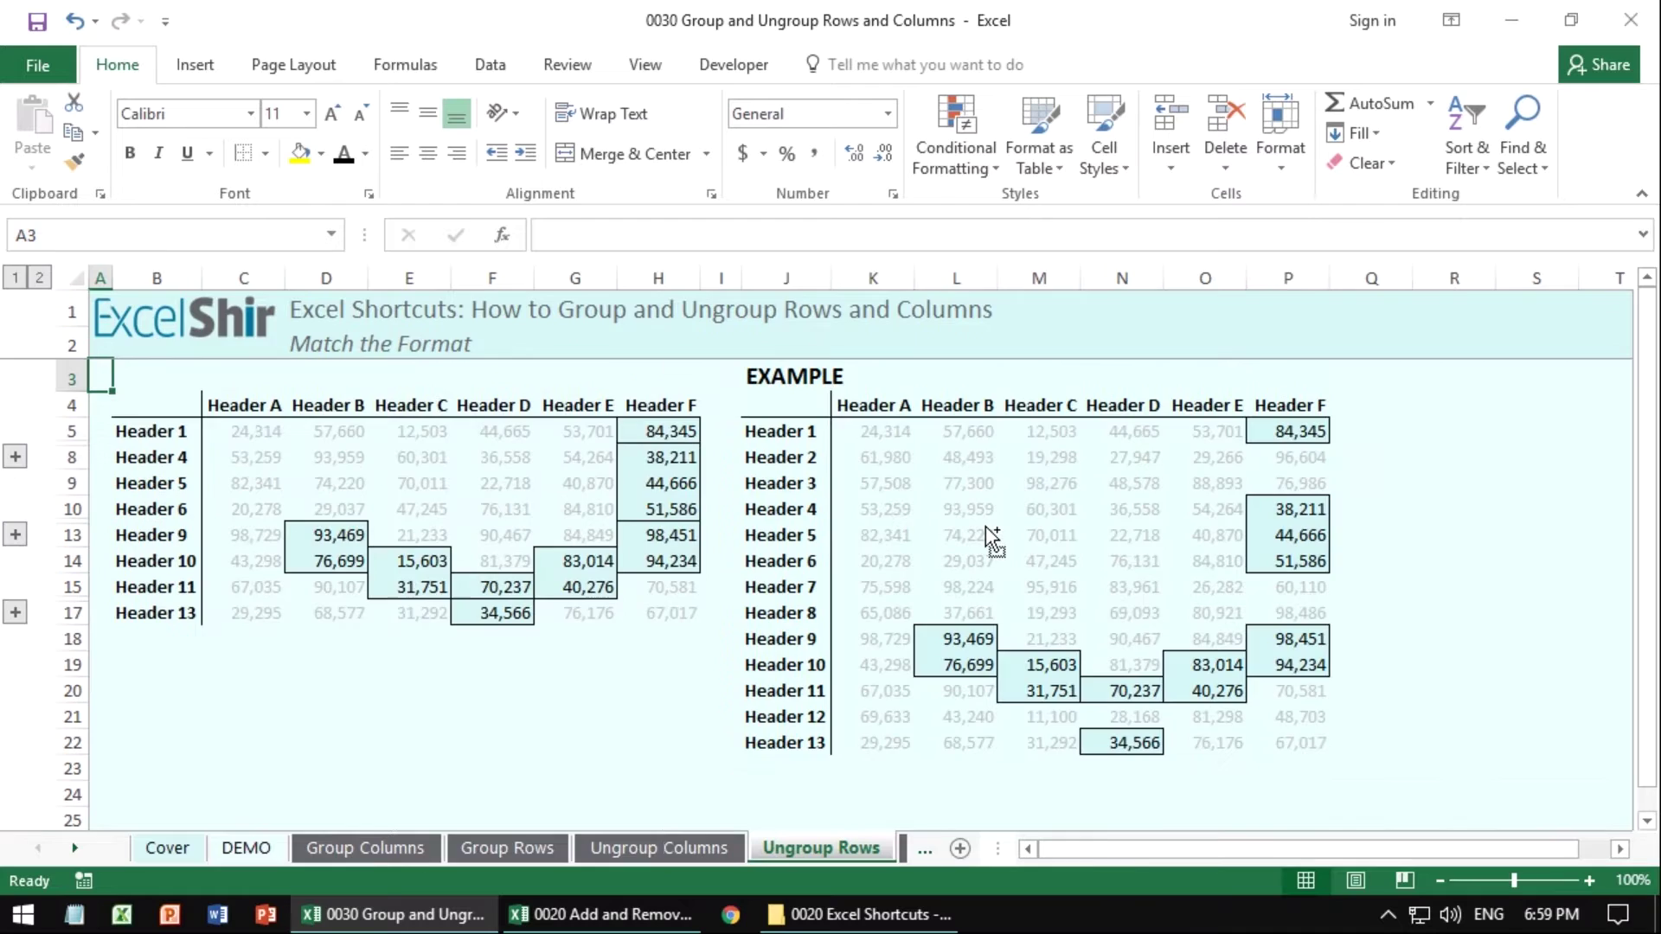
key(ctrl+Page_Down)
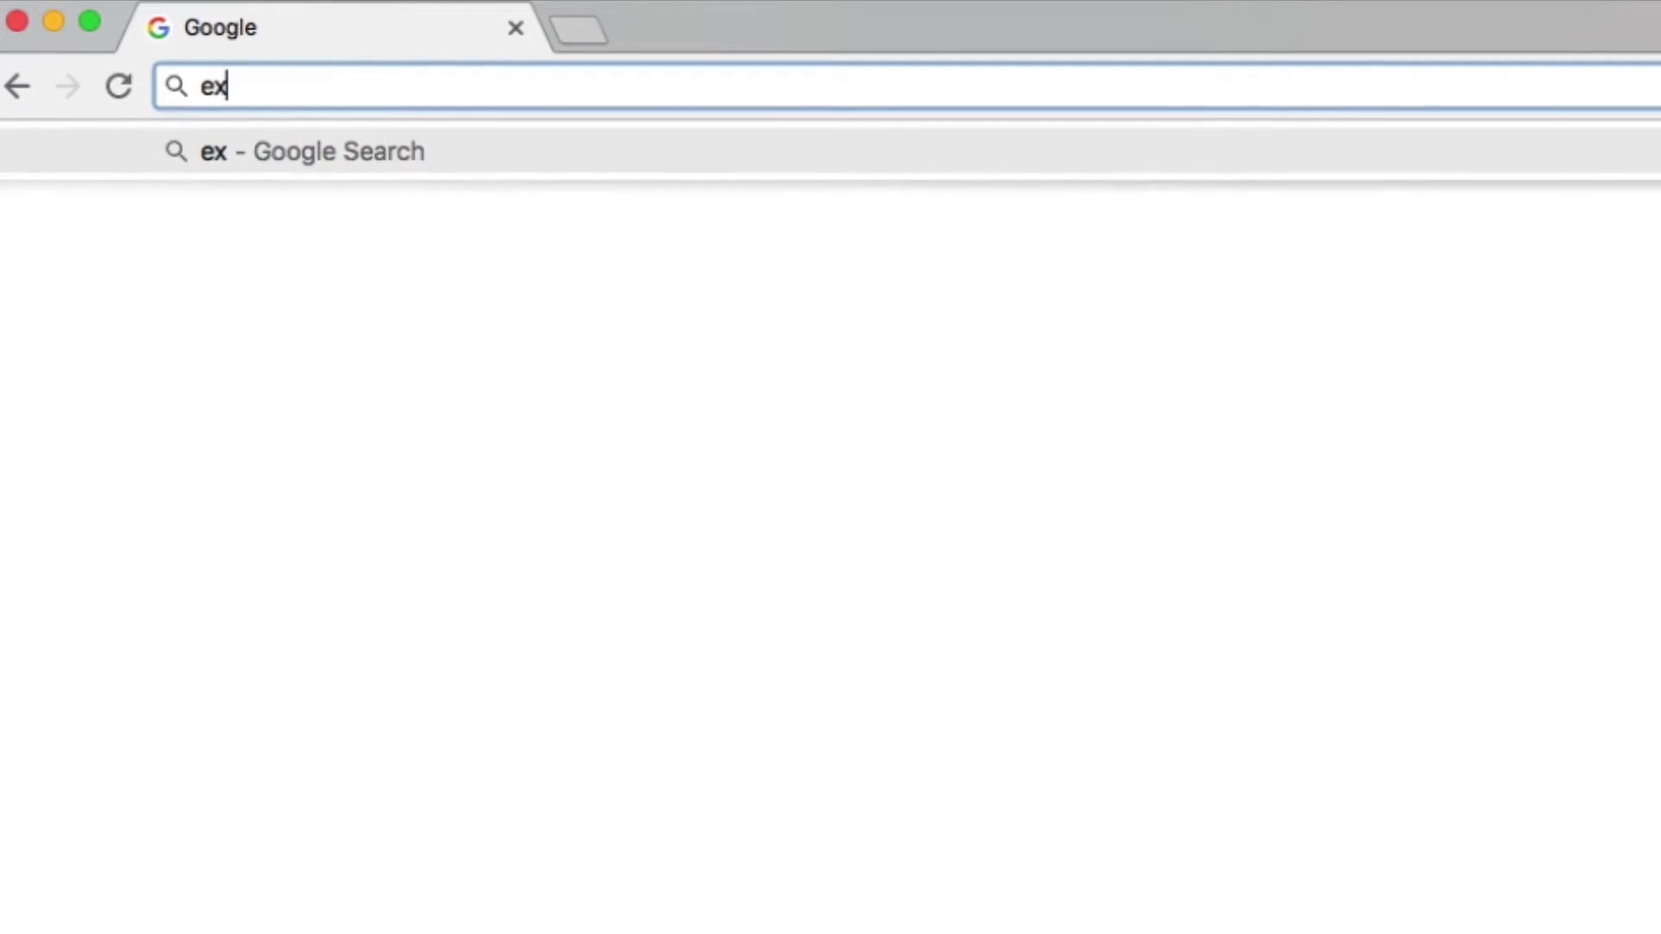
Load excelshir.com in the browser and scroll down its page.
text(ce)
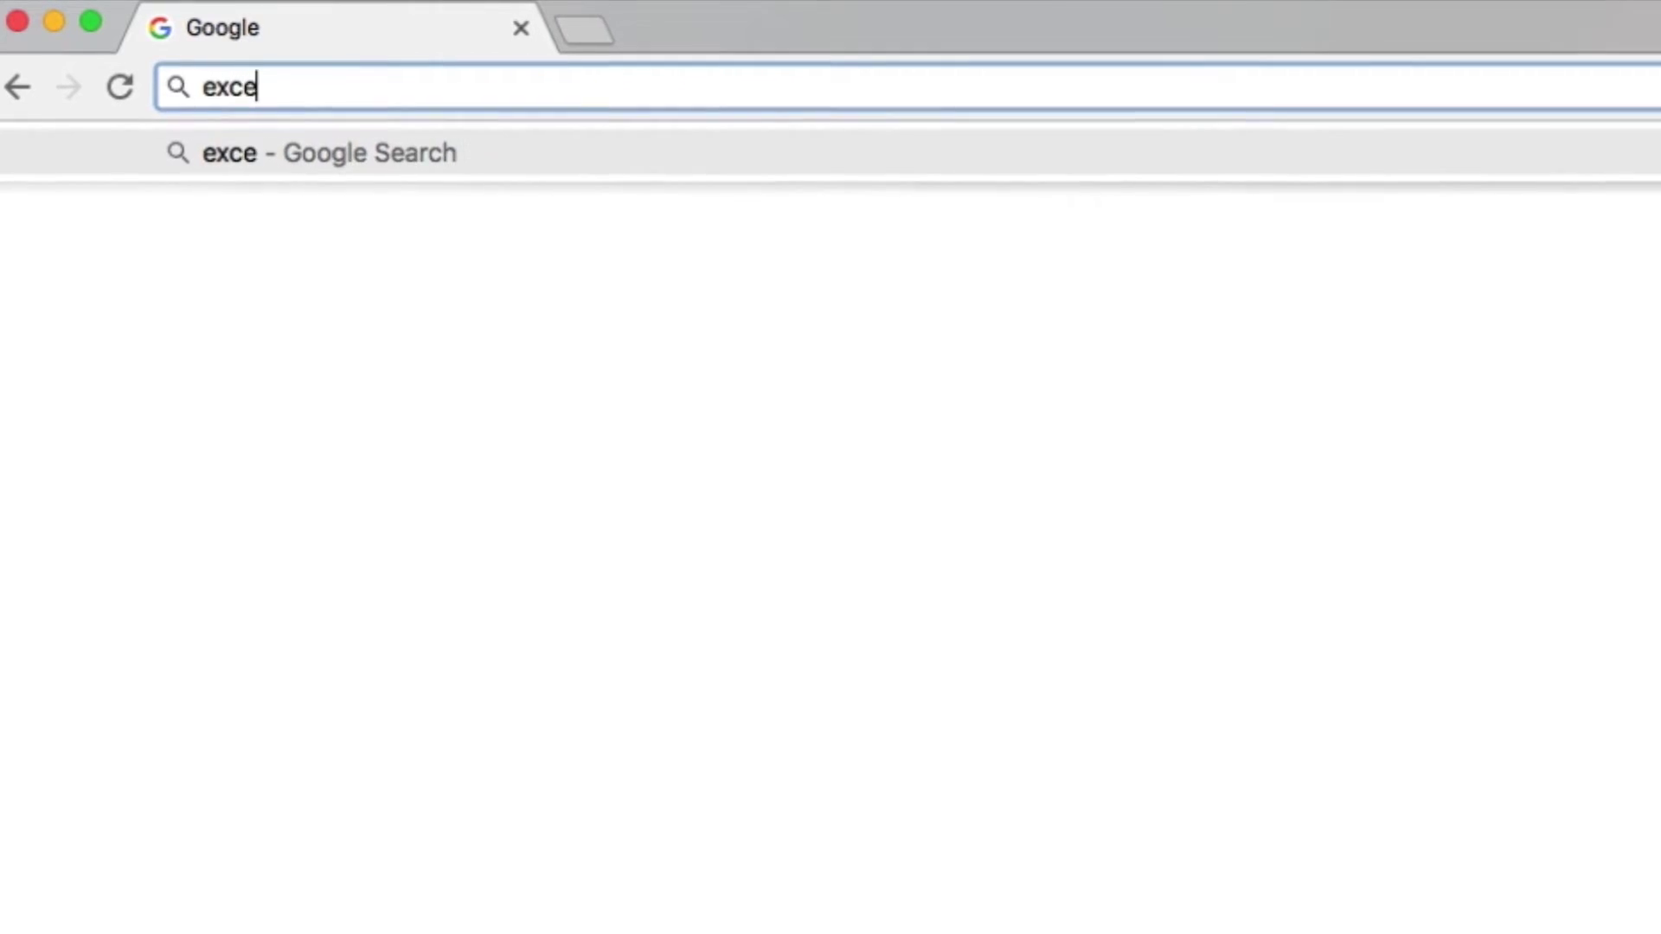
text(lshir.com)
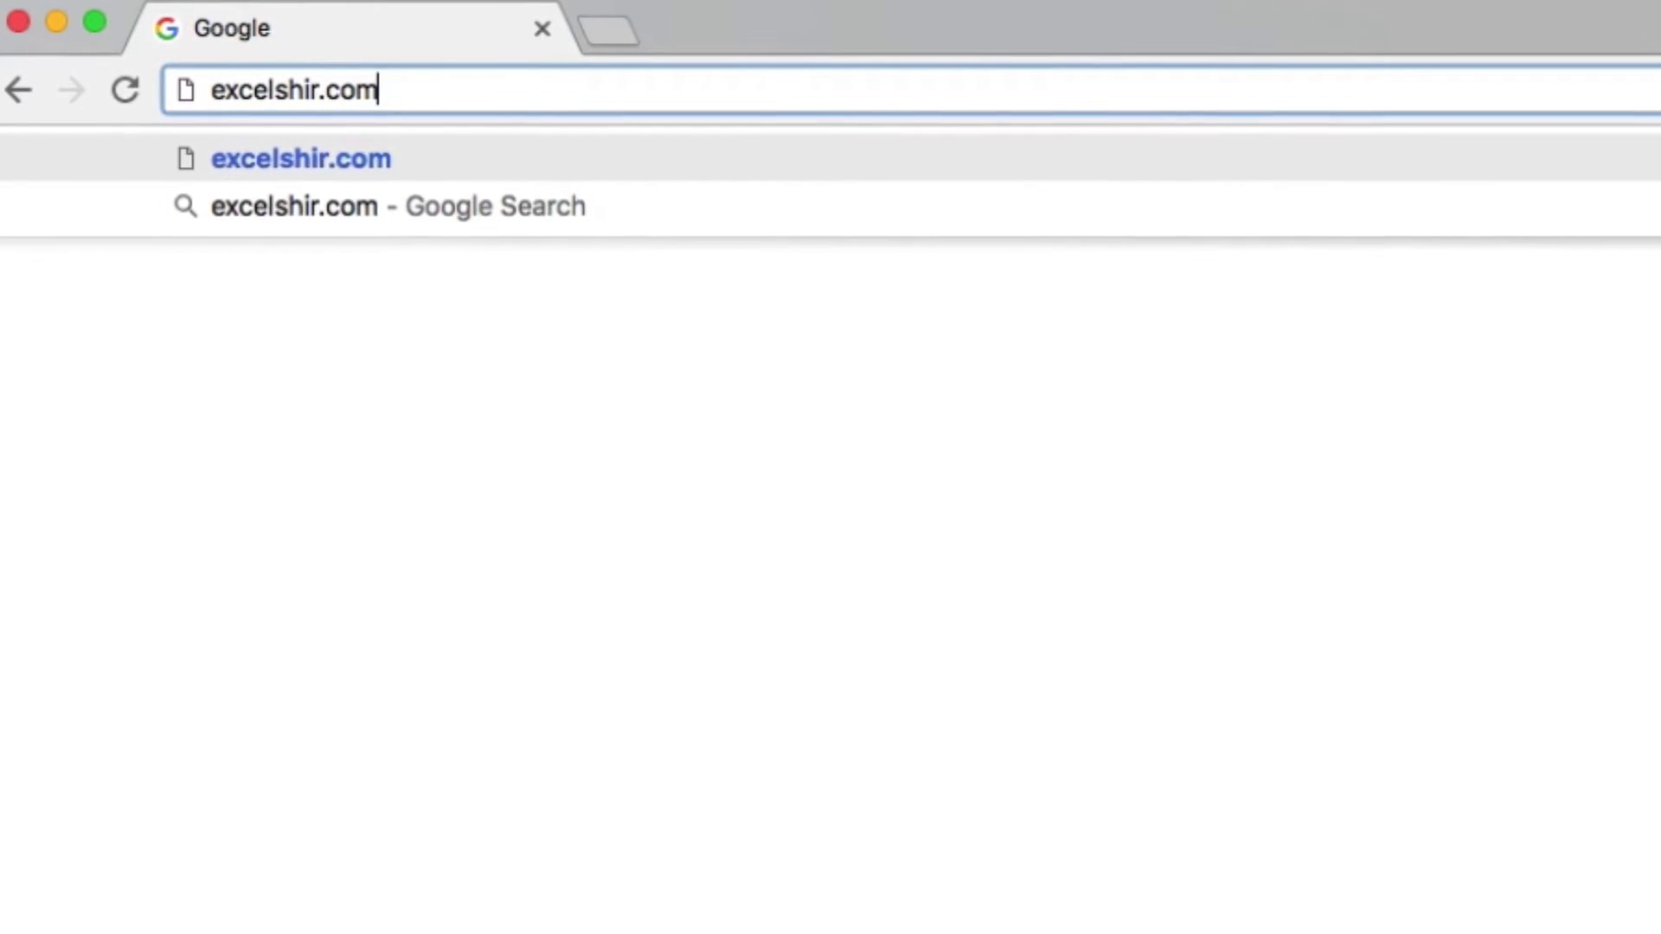
key(Return)
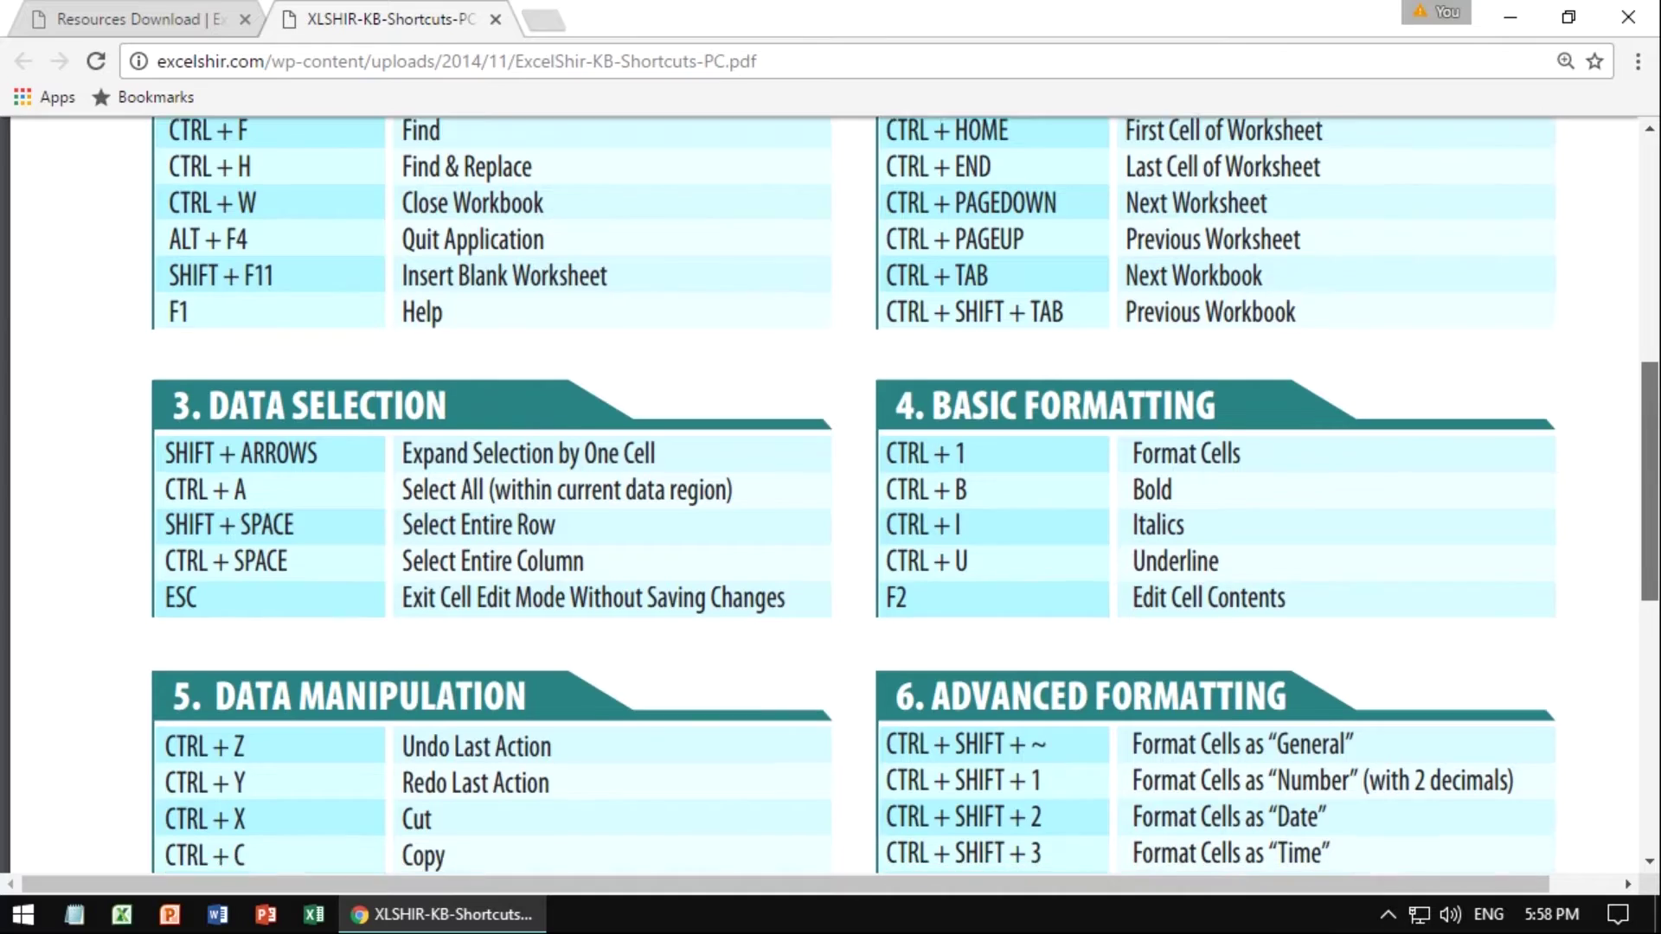
scroll(904, 493, down, 3)
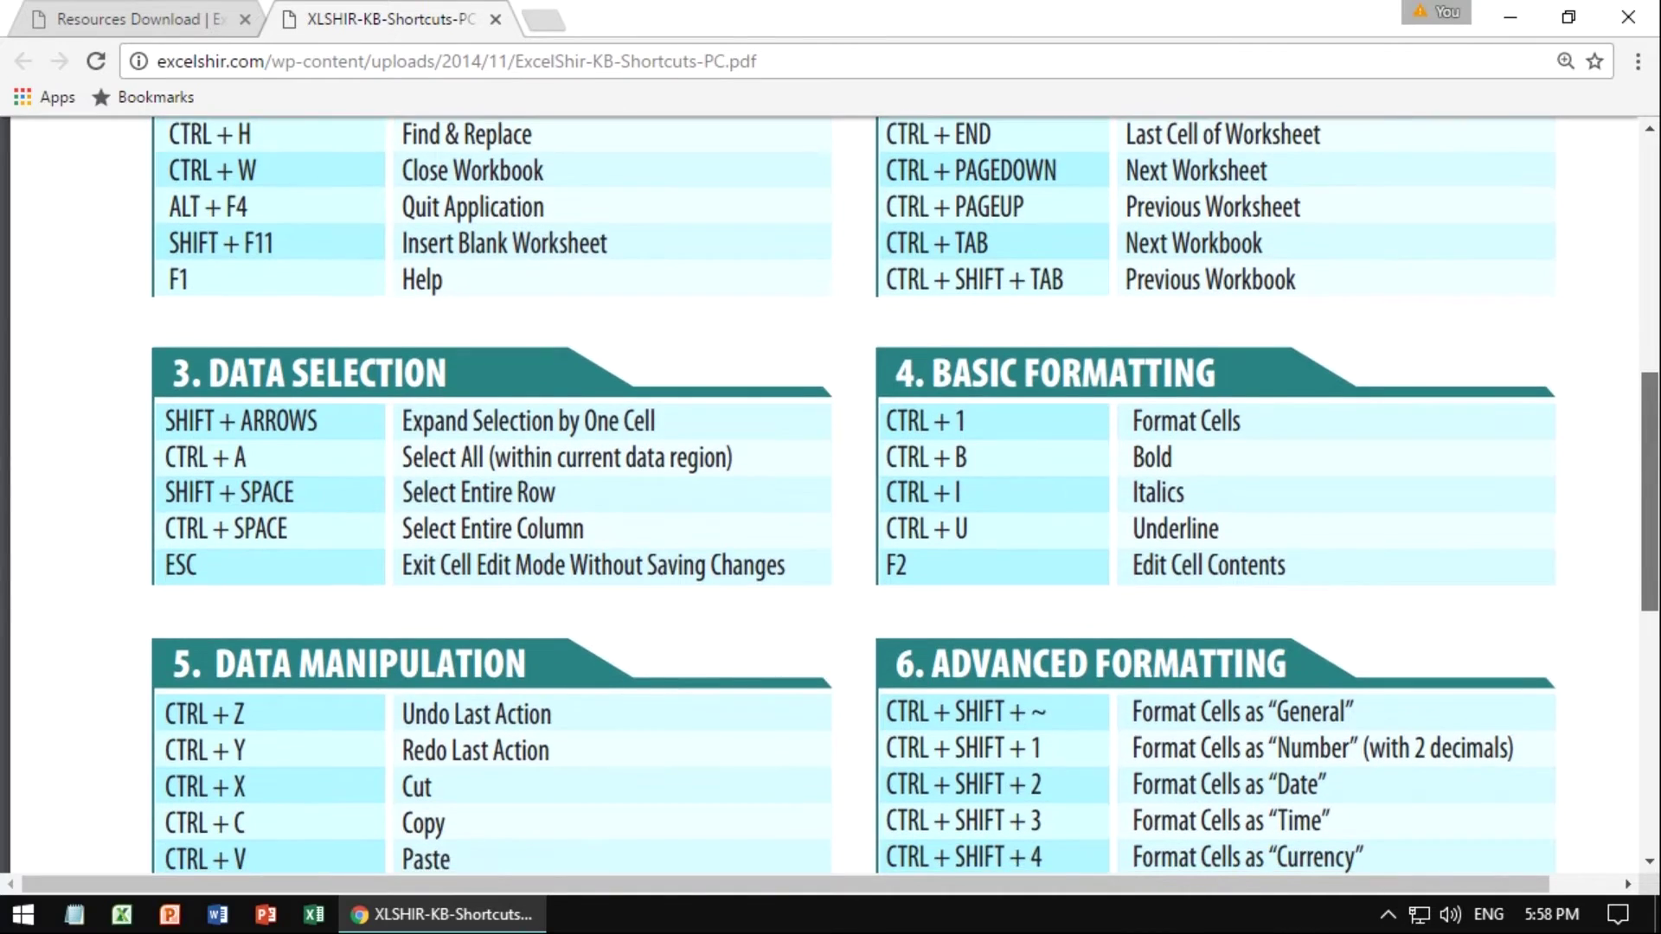
scroll(904, 493, down, 3)
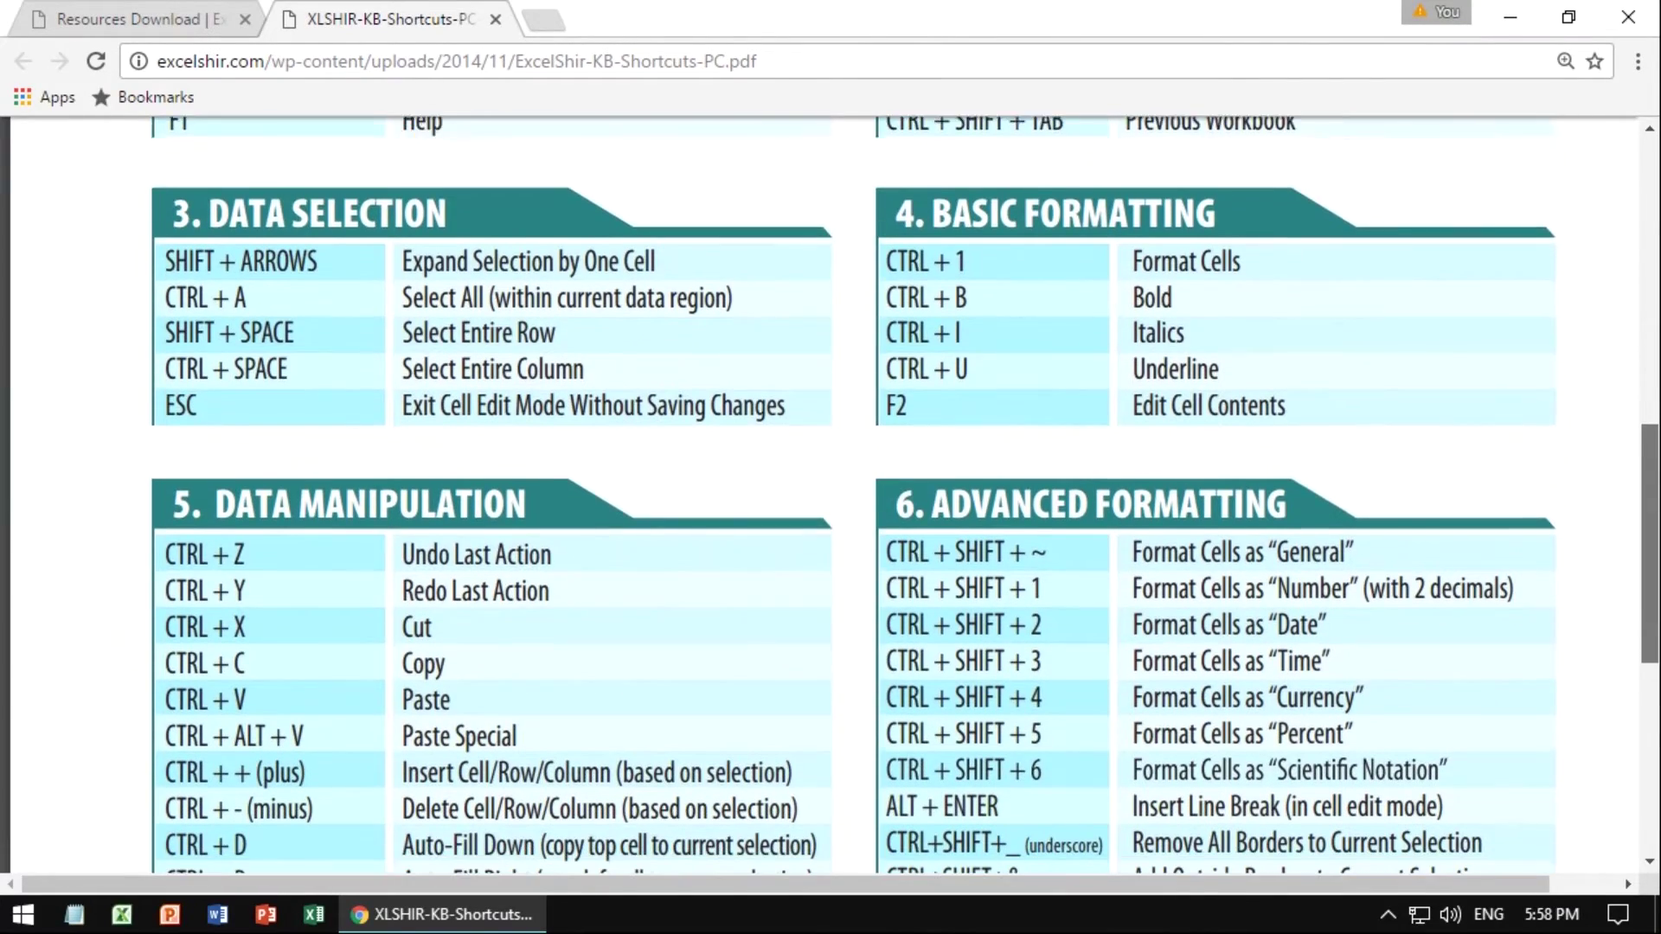